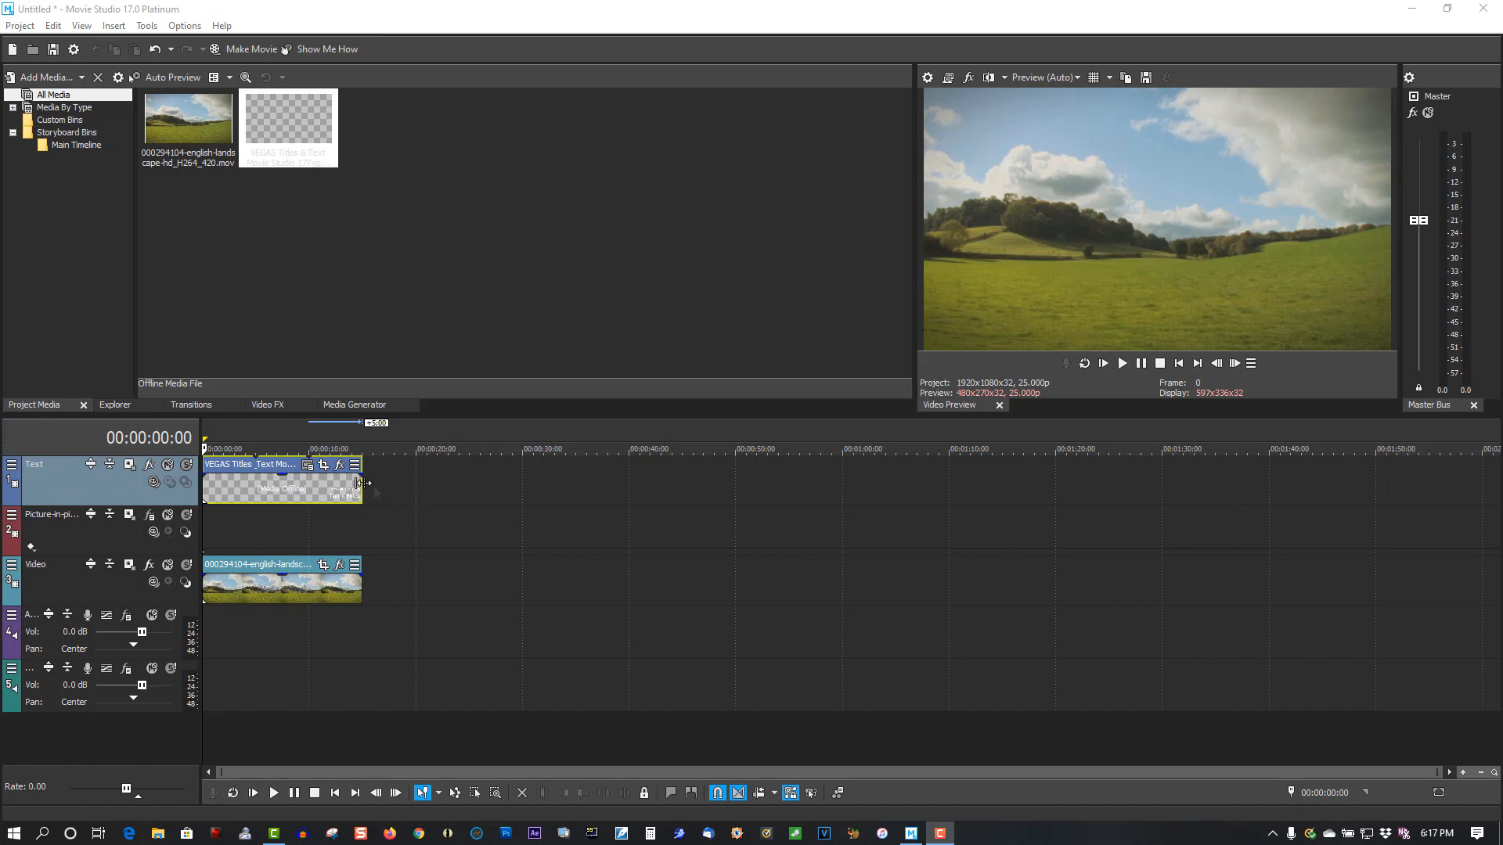
# - Open the Titles & Text settings of the title clip on the Text track and choose the Title01 animation
pyautogui.click(306, 466)
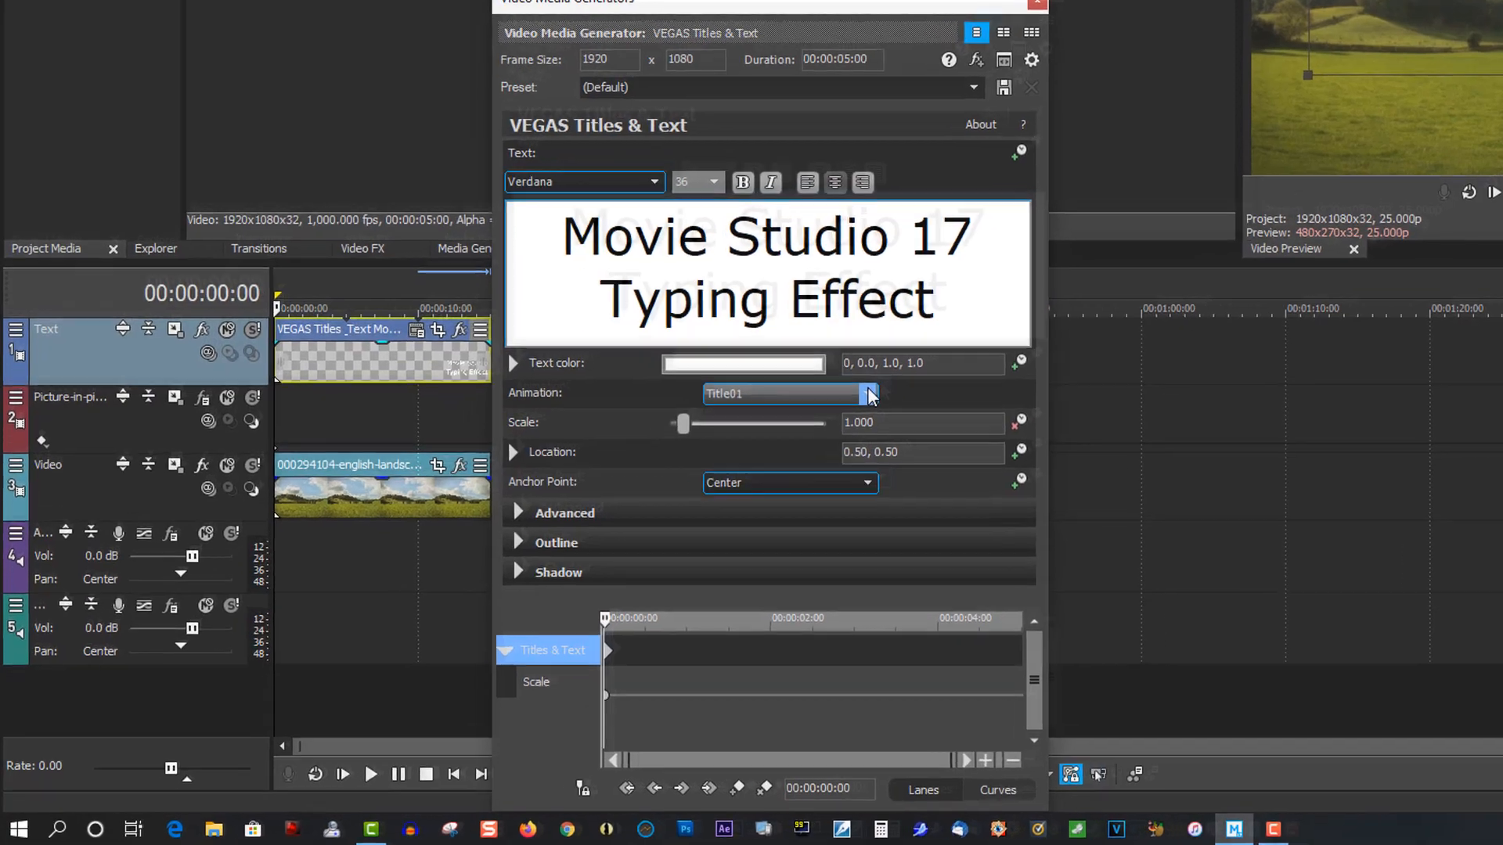
pyautogui.click(641, 512)
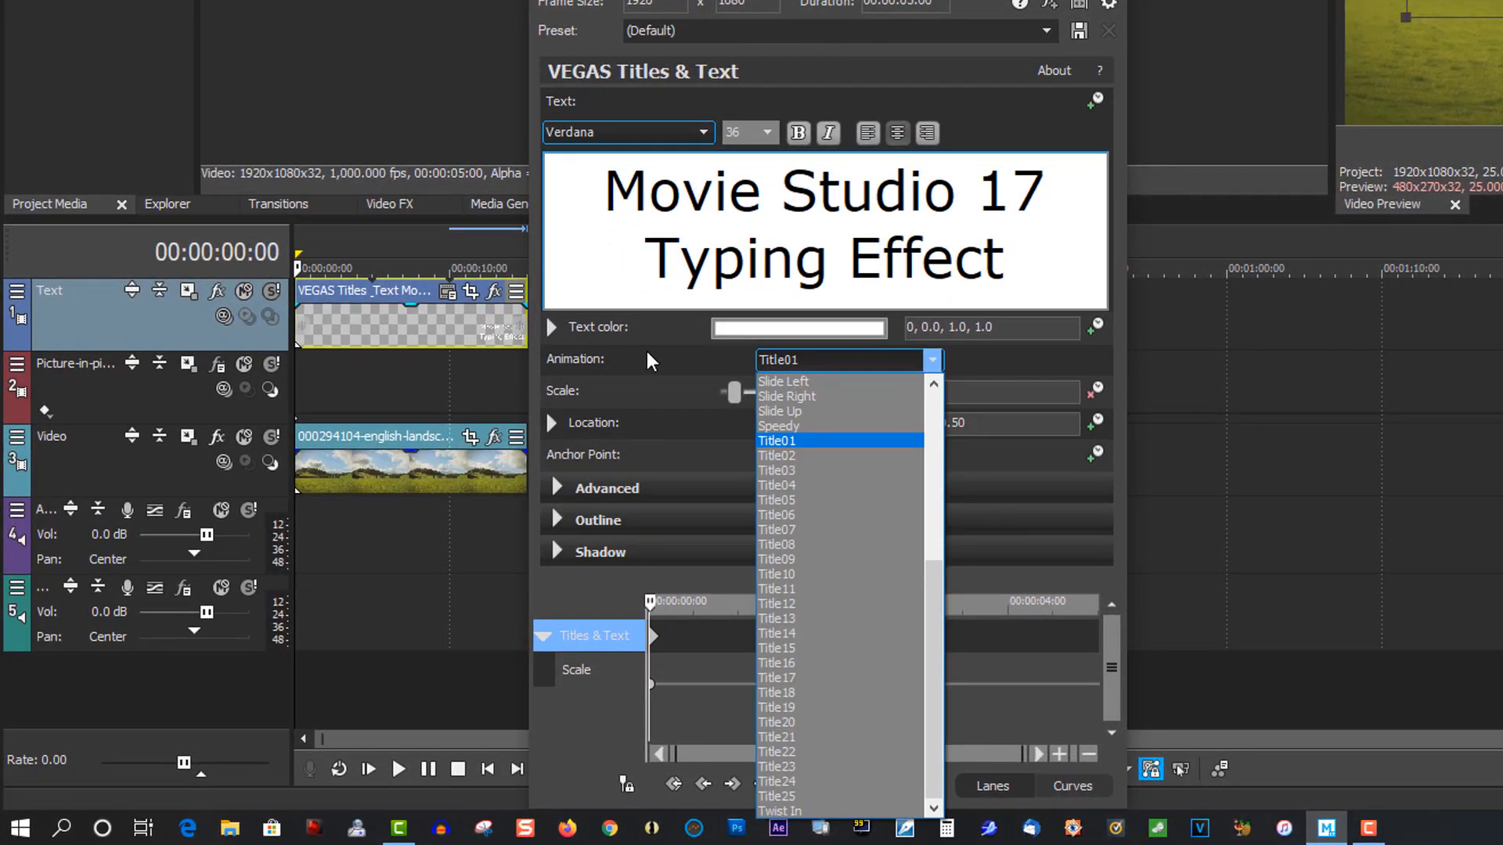
pyautogui.moveTo(930, 589); pyautogui.dragTo(939, 657)
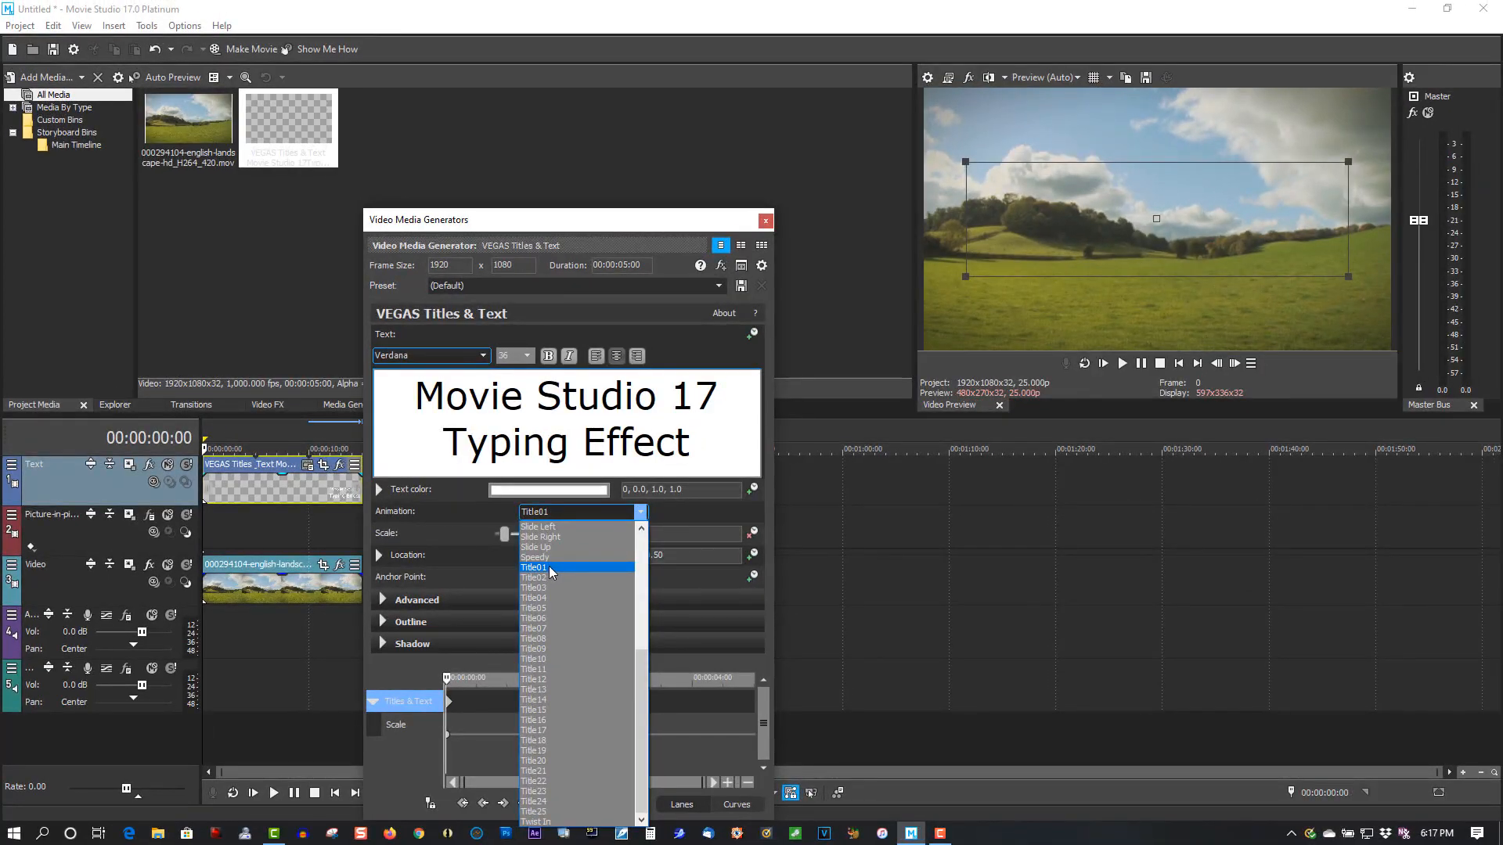
pyautogui.click(549, 567)
pyautogui.moveTo(595, 227); pyautogui.dragTo(523, 175)
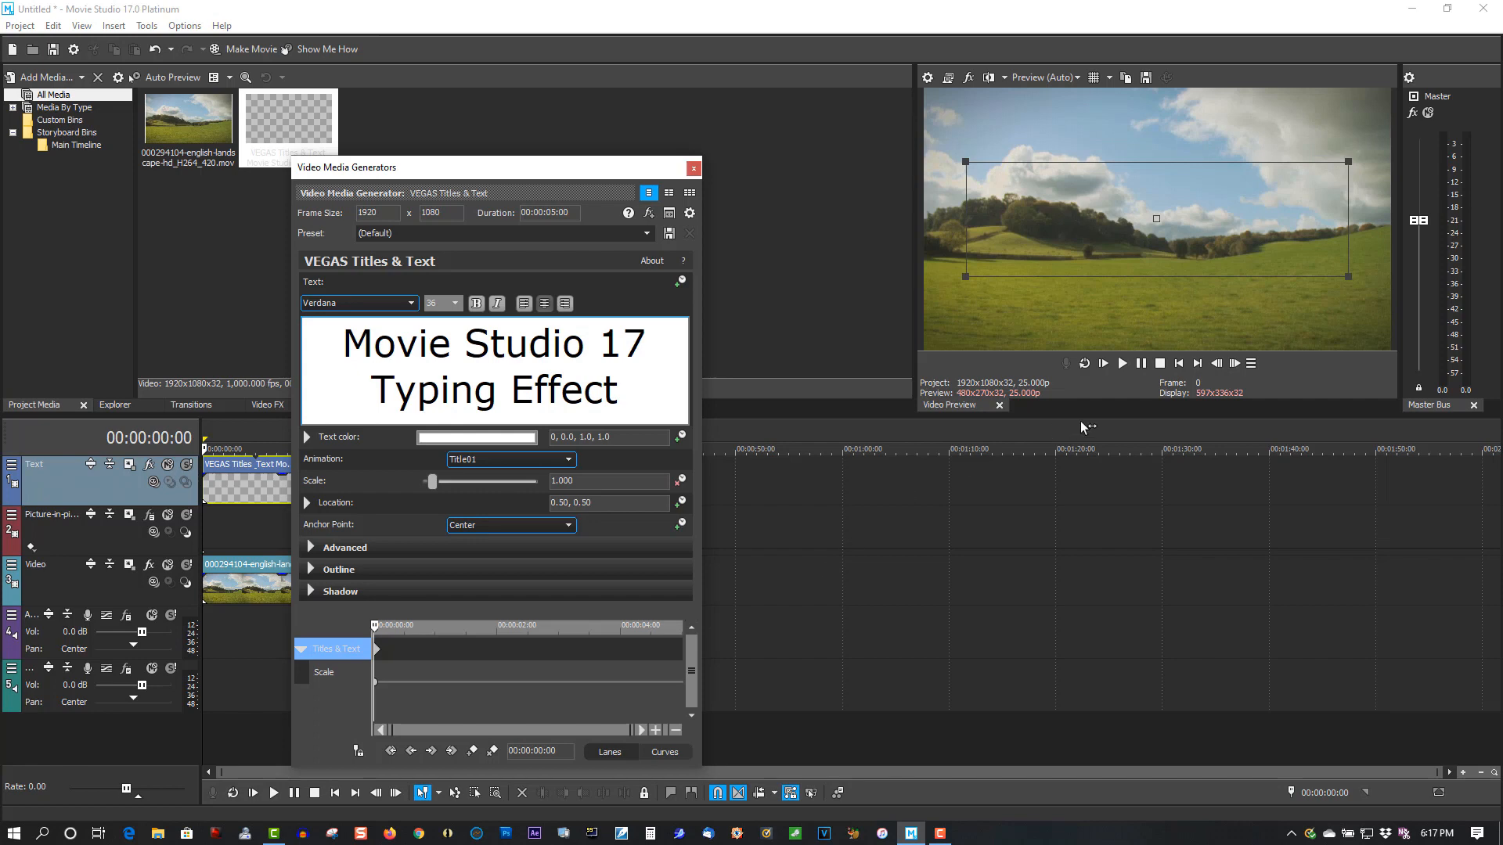
# - Preview the Title01 animation from the project start, stopping playback back at the beginning
pyautogui.click(1124, 364)
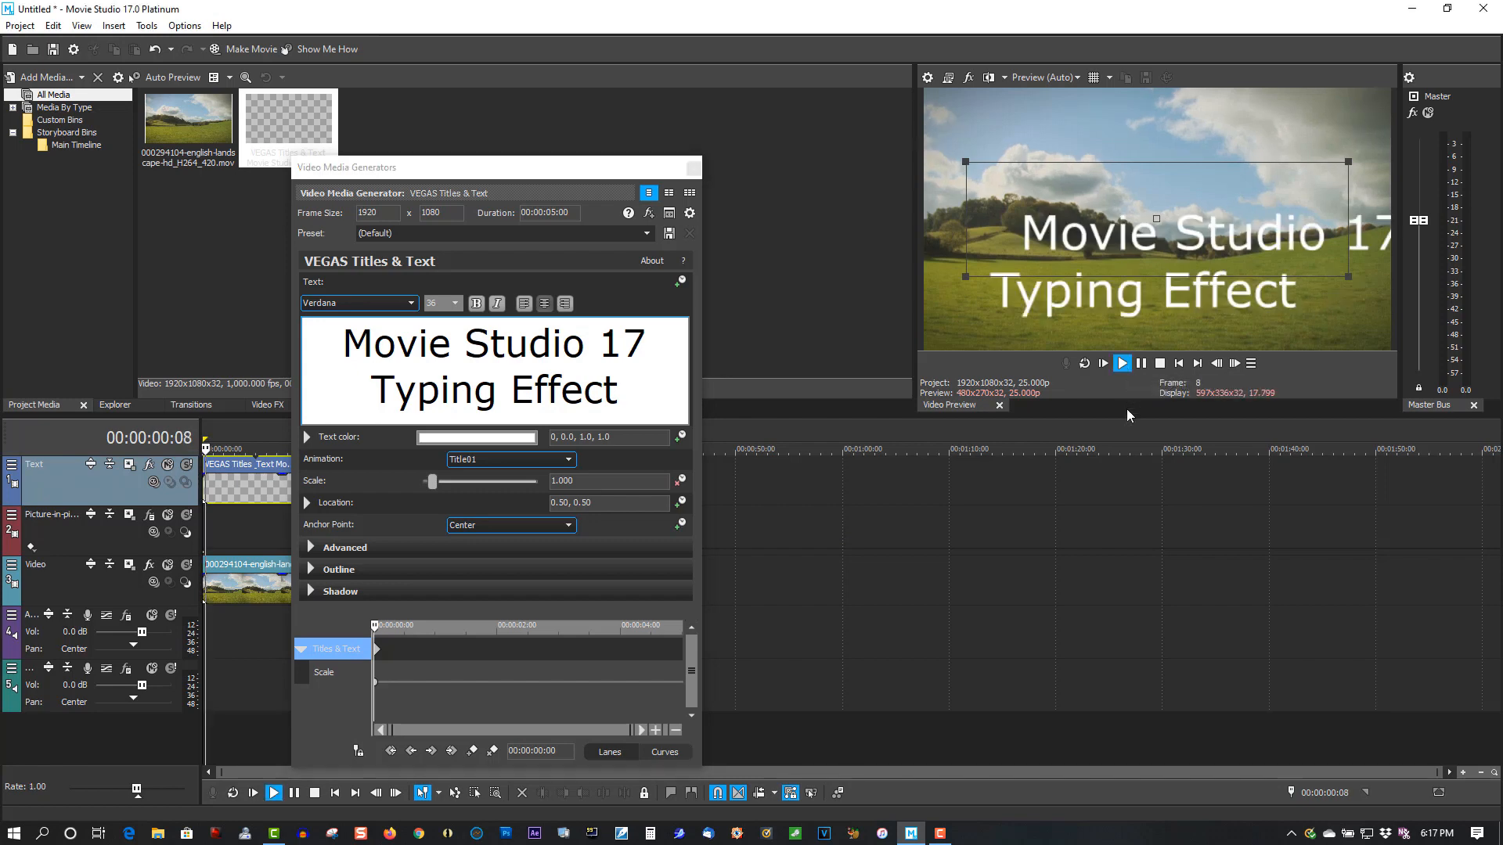
pyautogui.click(1180, 365)
pyautogui.click(1160, 365)
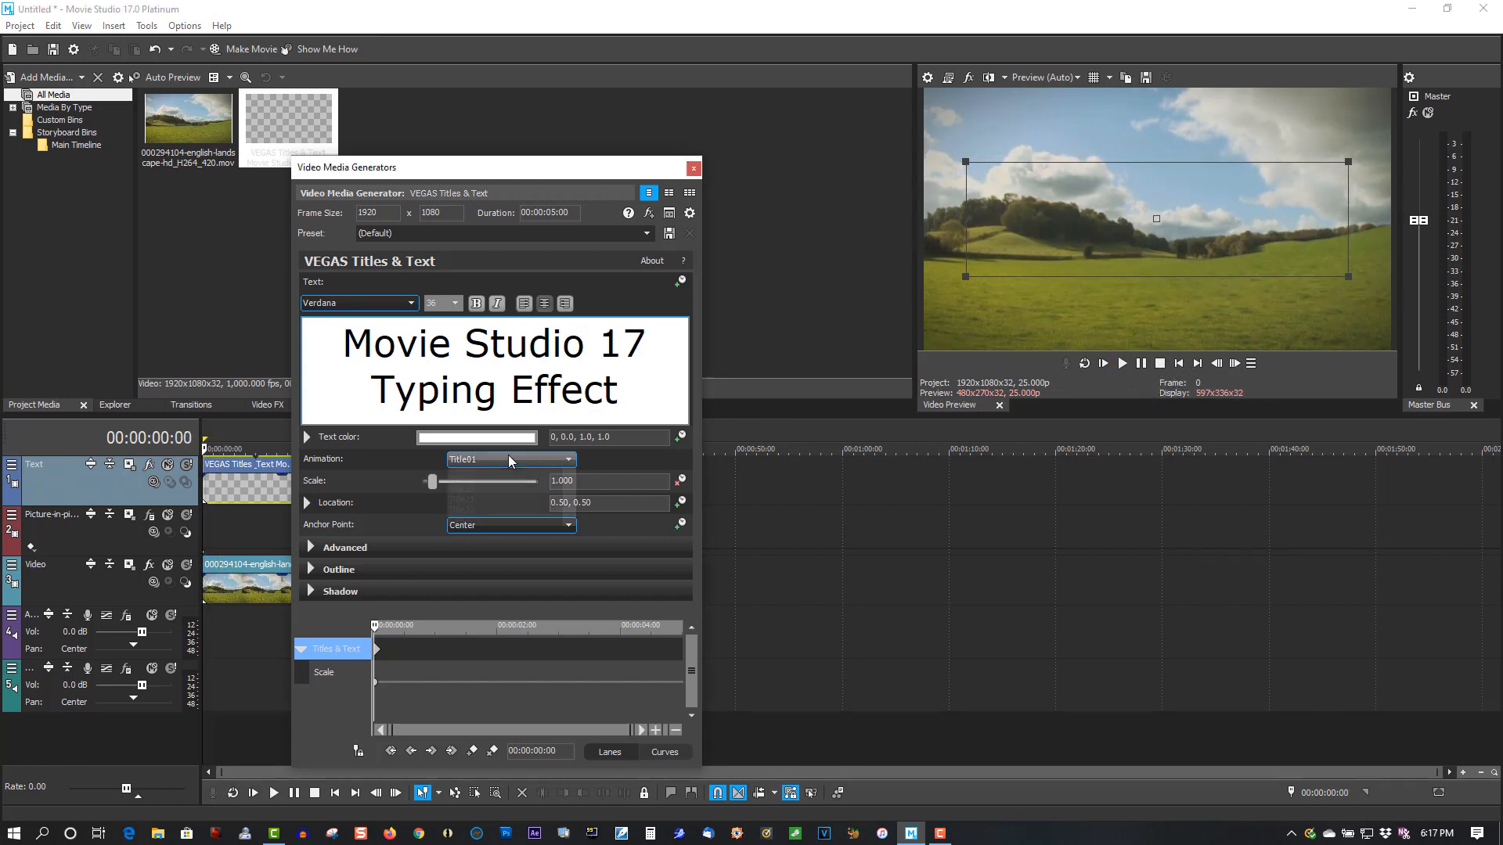
# - Set the title's animation to Title02 and preview it from the start of the timeline
pyautogui.click(509, 459)
pyautogui.click(477, 519)
pyautogui.click(1123, 364)
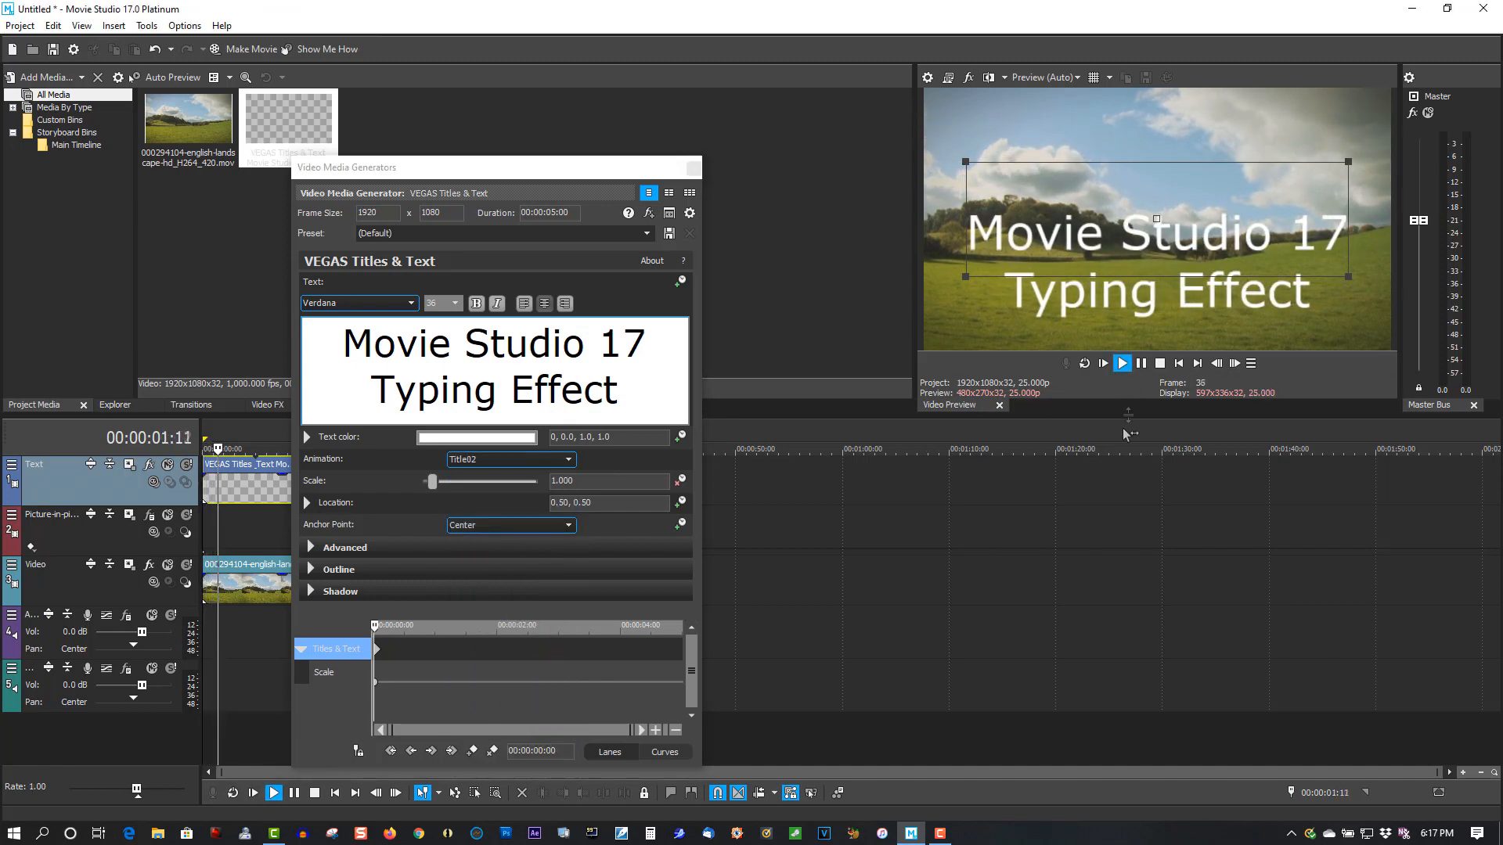
pyautogui.click(1159, 363)
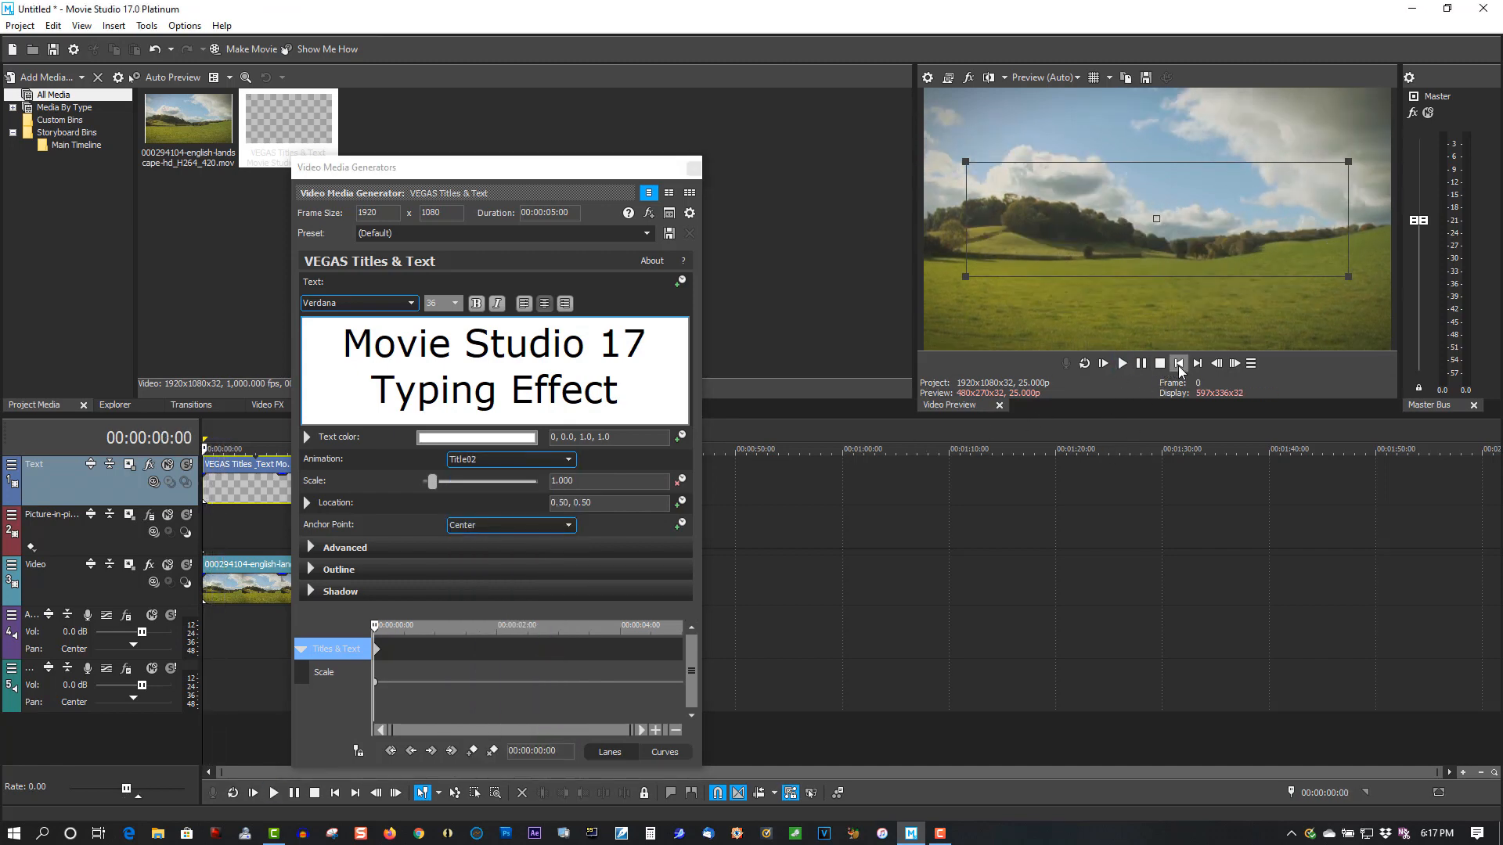
# - Switch the title's animation to Title03 and preview it from the start of the timeline
pyautogui.click(505, 459)
pyautogui.click(489, 535)
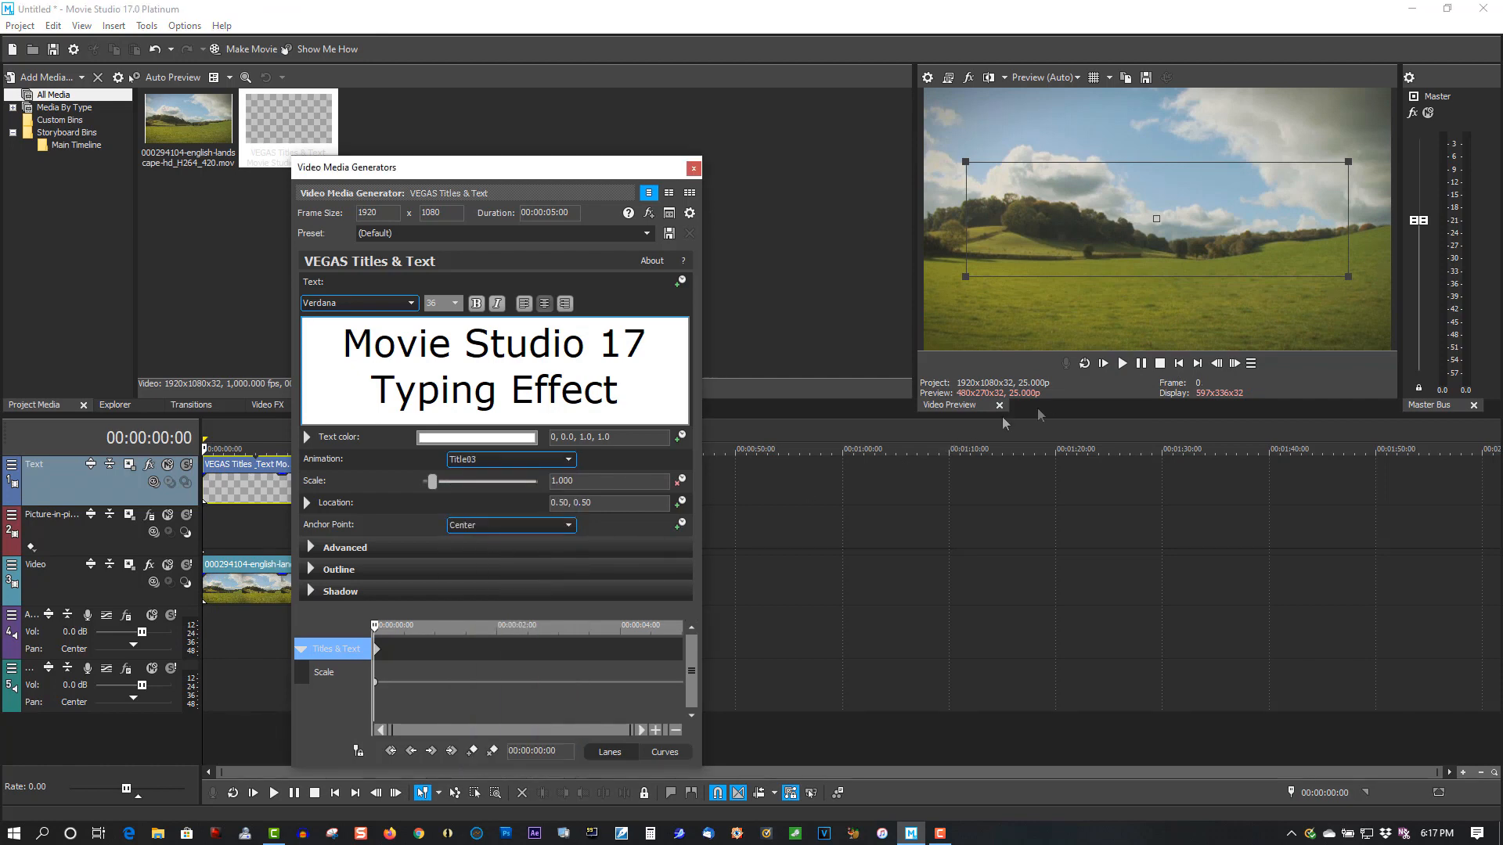
pyautogui.click(1121, 366)
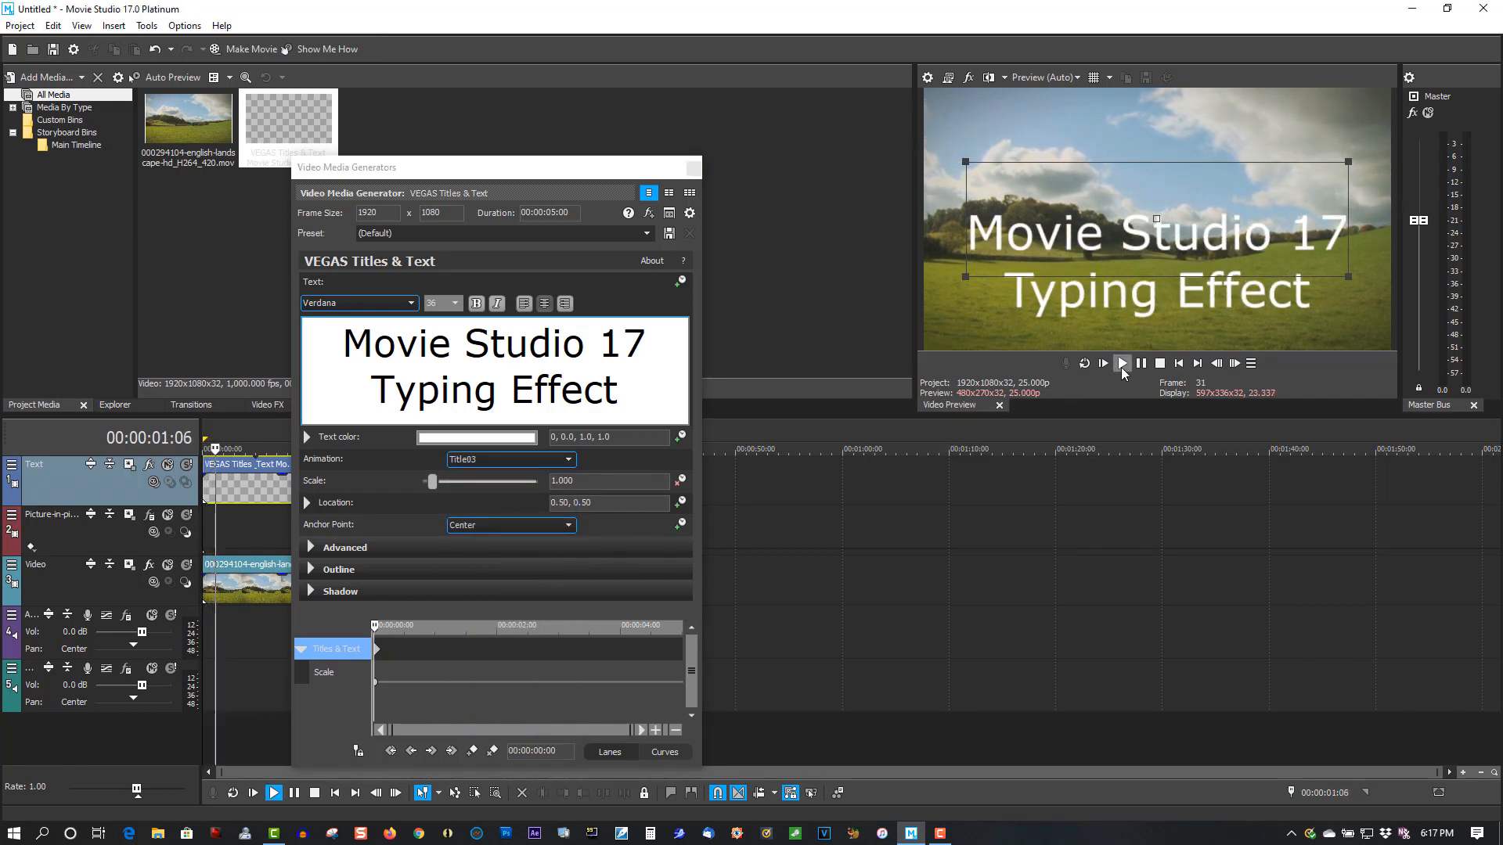
pyautogui.click(1161, 364)
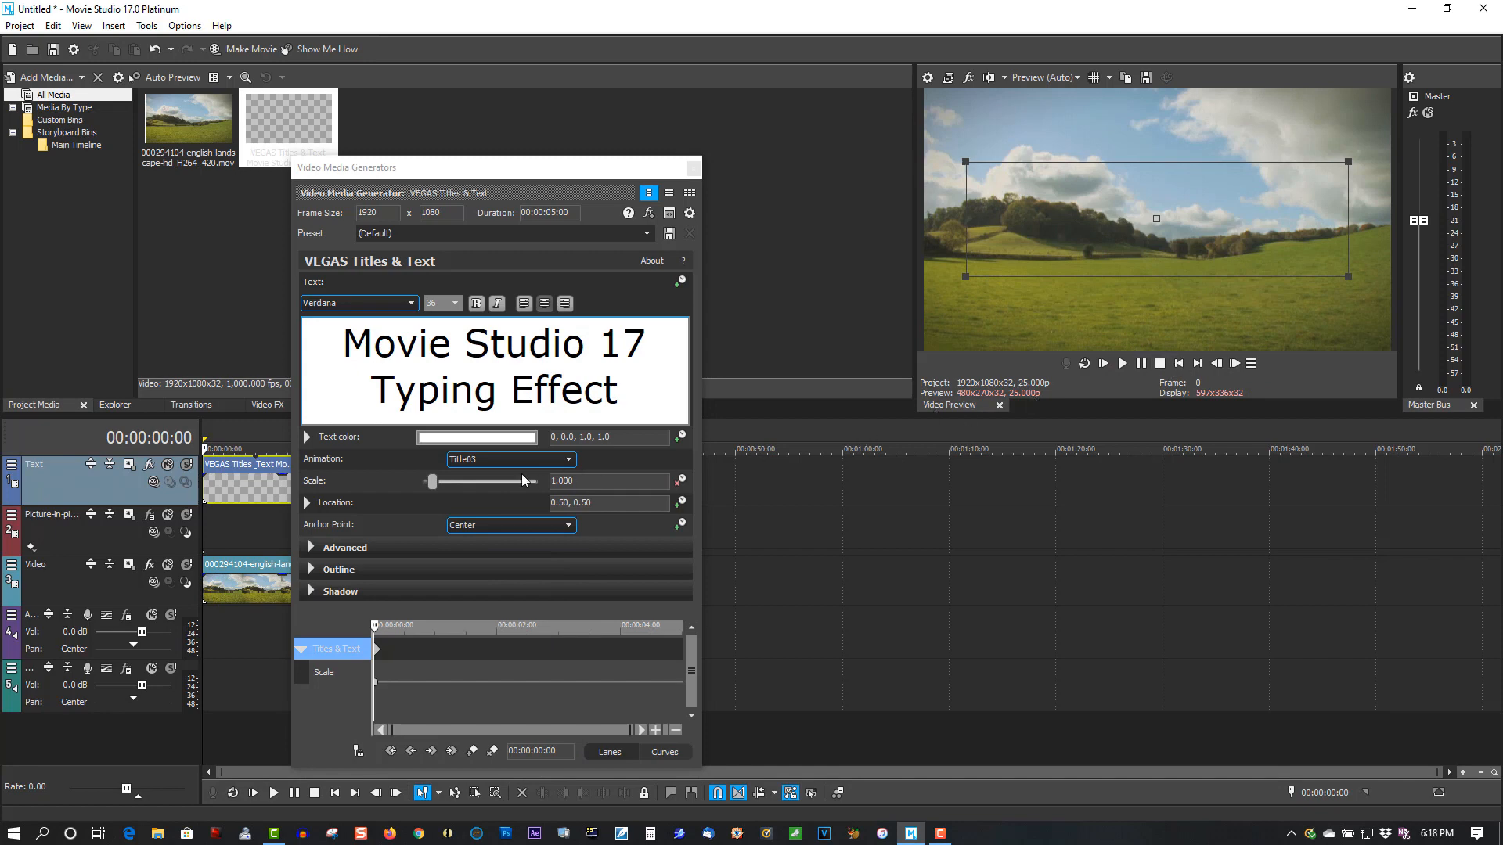
# - Apply the Title04 animation to the title and preview it, pausing once both text lines are fully typed out
pyautogui.click(506, 459)
pyautogui.click(482, 538)
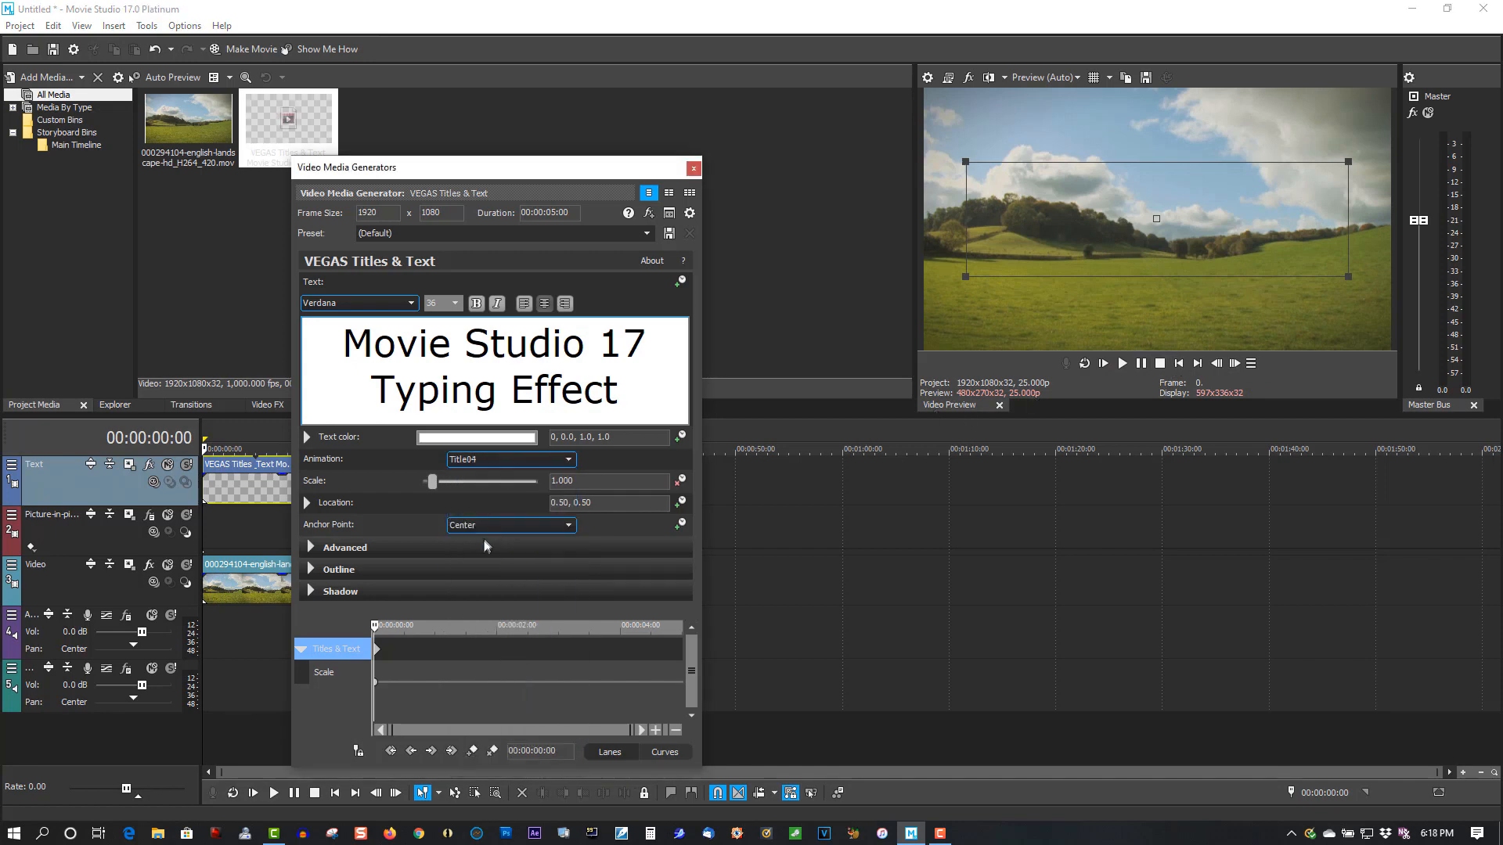
pyautogui.click(1122, 364)
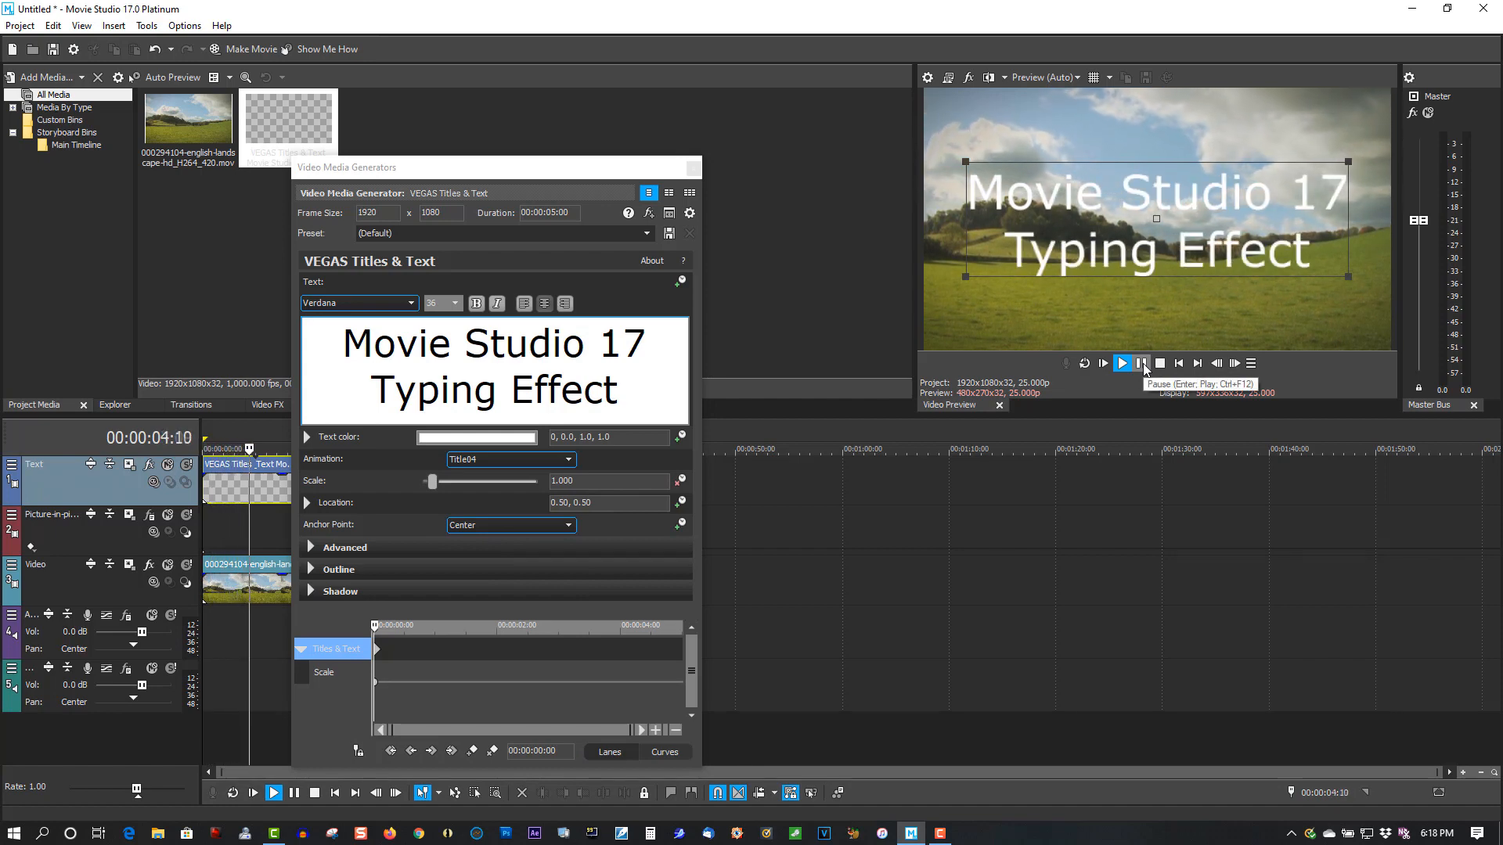
pyautogui.click(1142, 365)
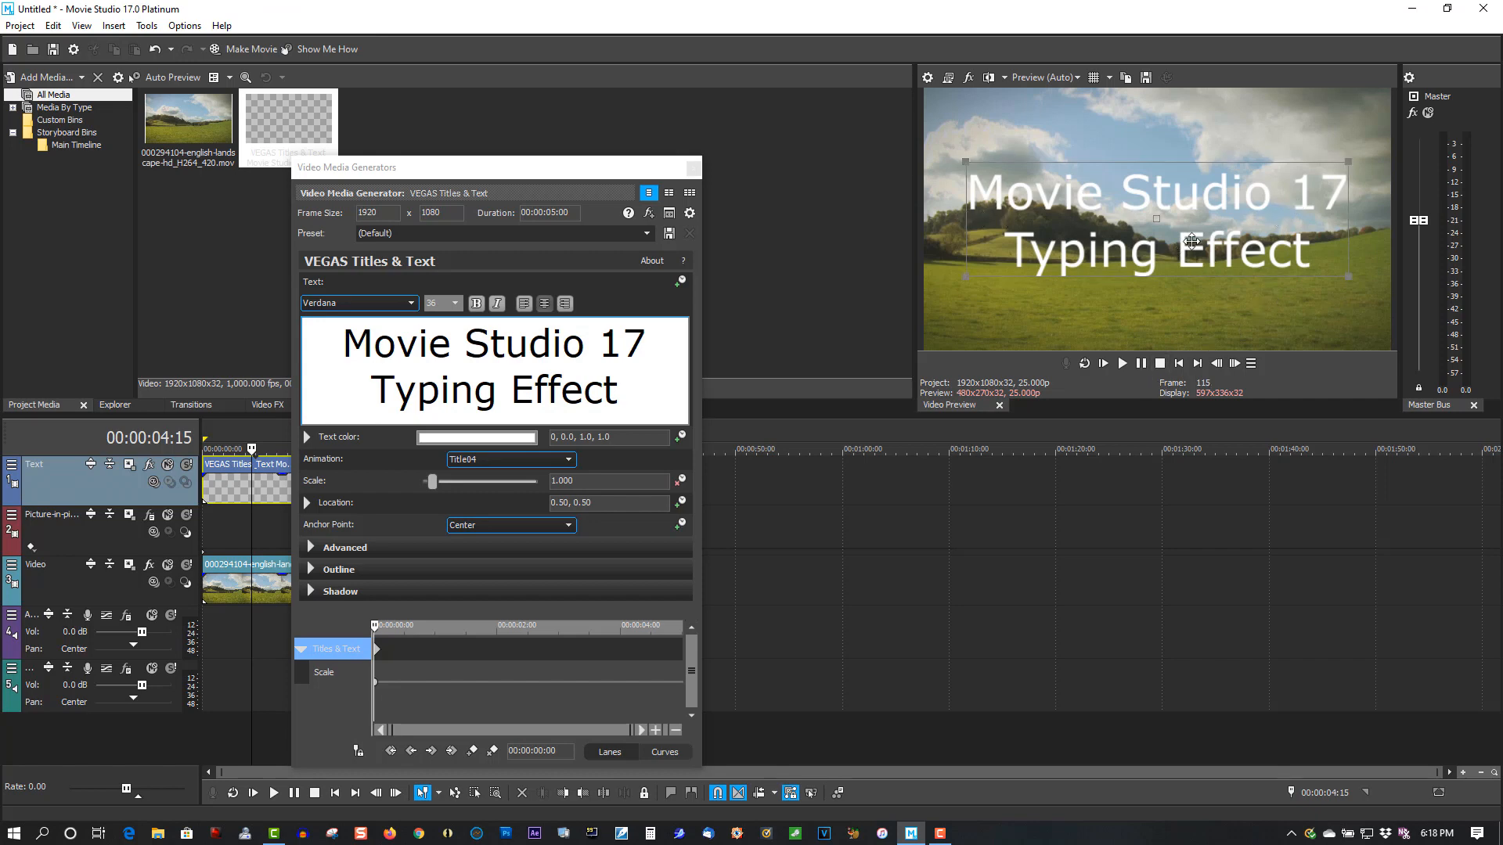
# - Return to the project start and replay the Title04 typing animation, pausing once the whole text is shown
pyautogui.click(1178, 364)
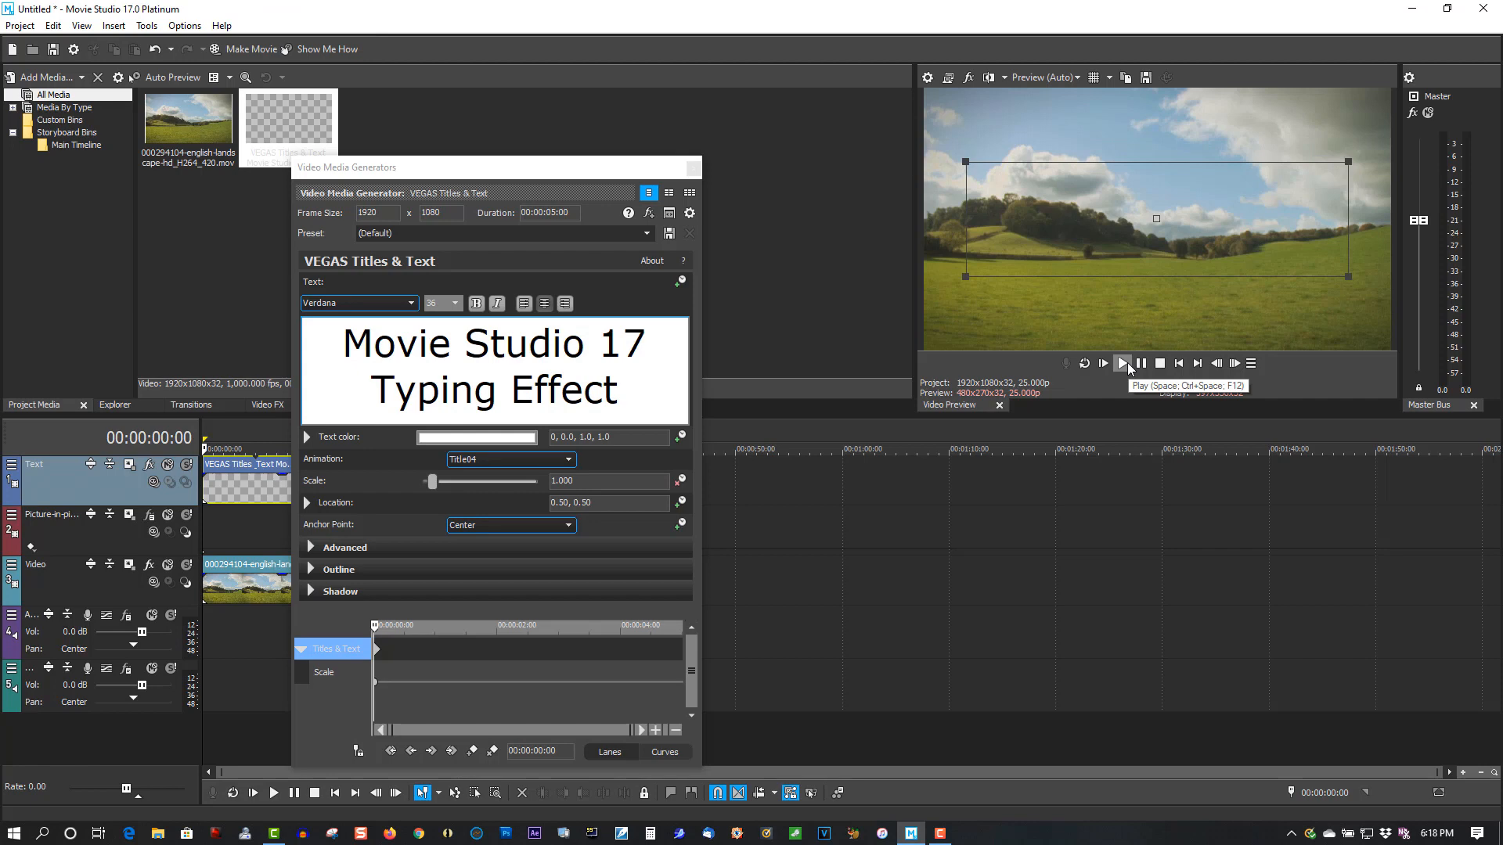
pyautogui.click(1127, 363)
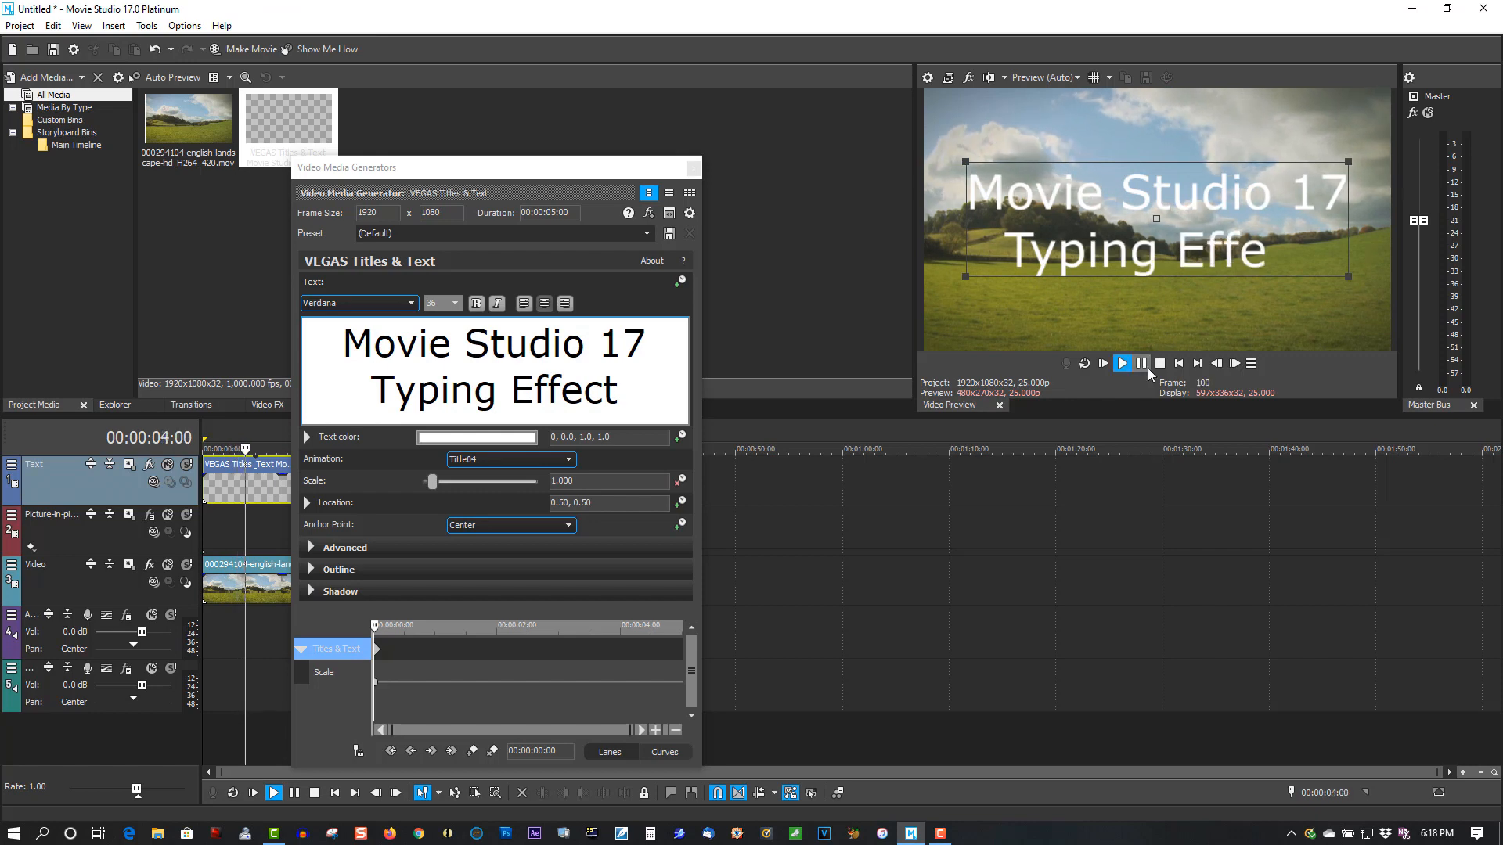
pyautogui.click(1146, 368)
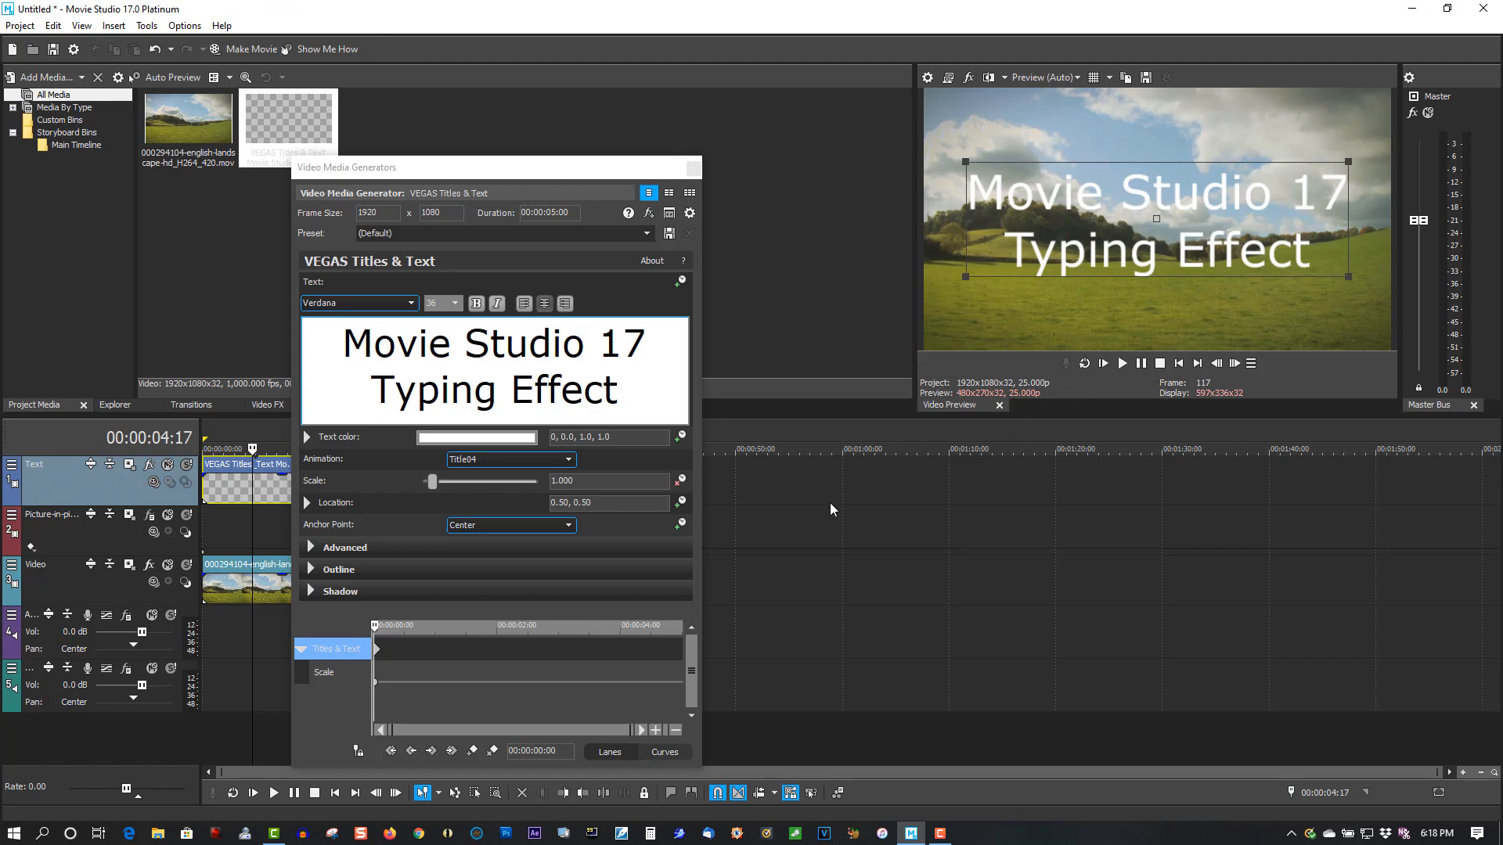
# - Change the title's animation to Title05 and preview it from the project start
pyautogui.click(564, 459)
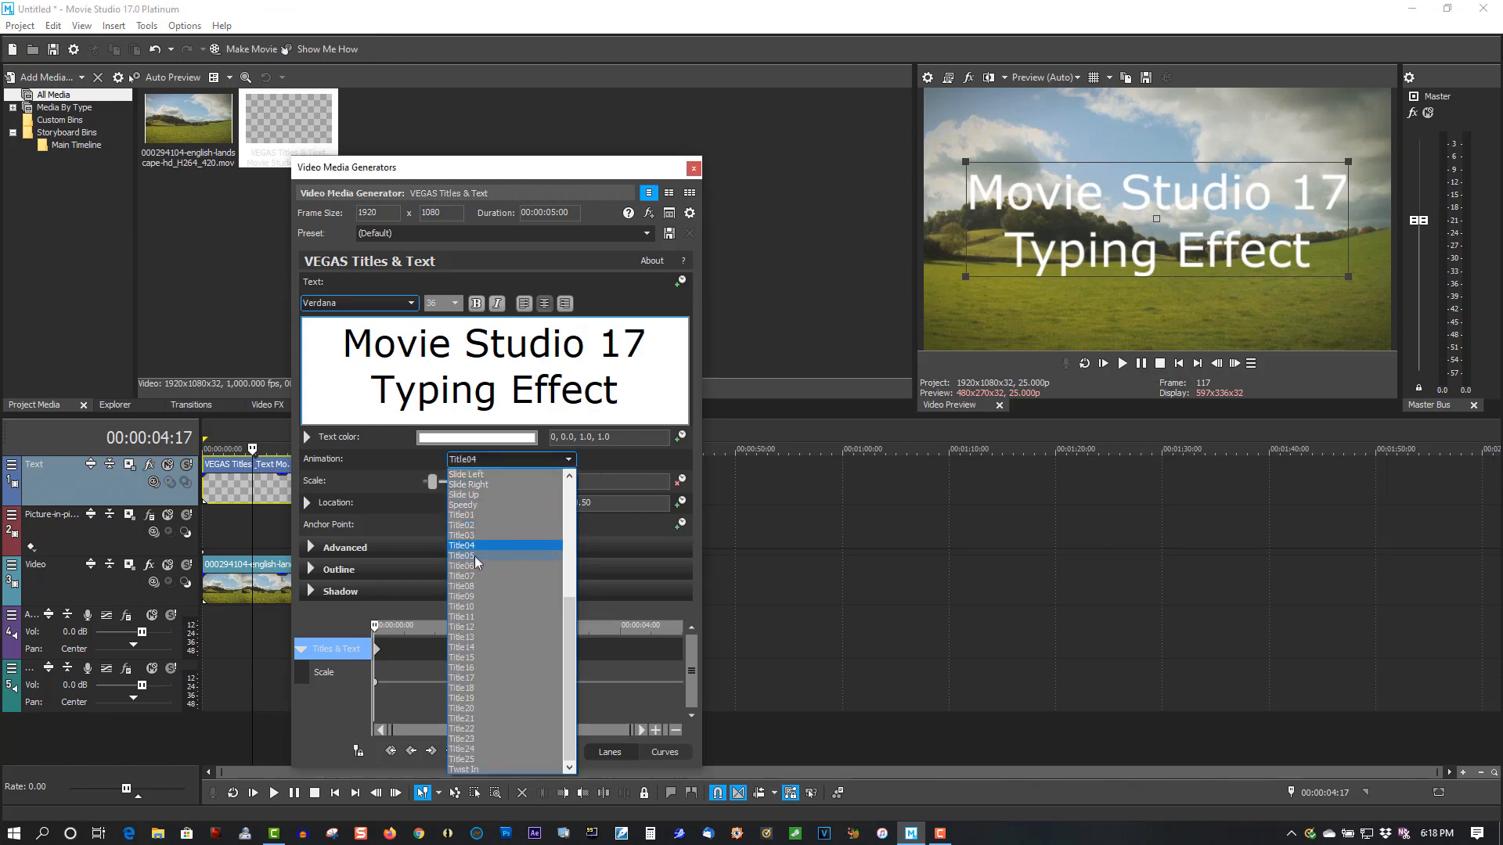
pyautogui.click(474, 556)
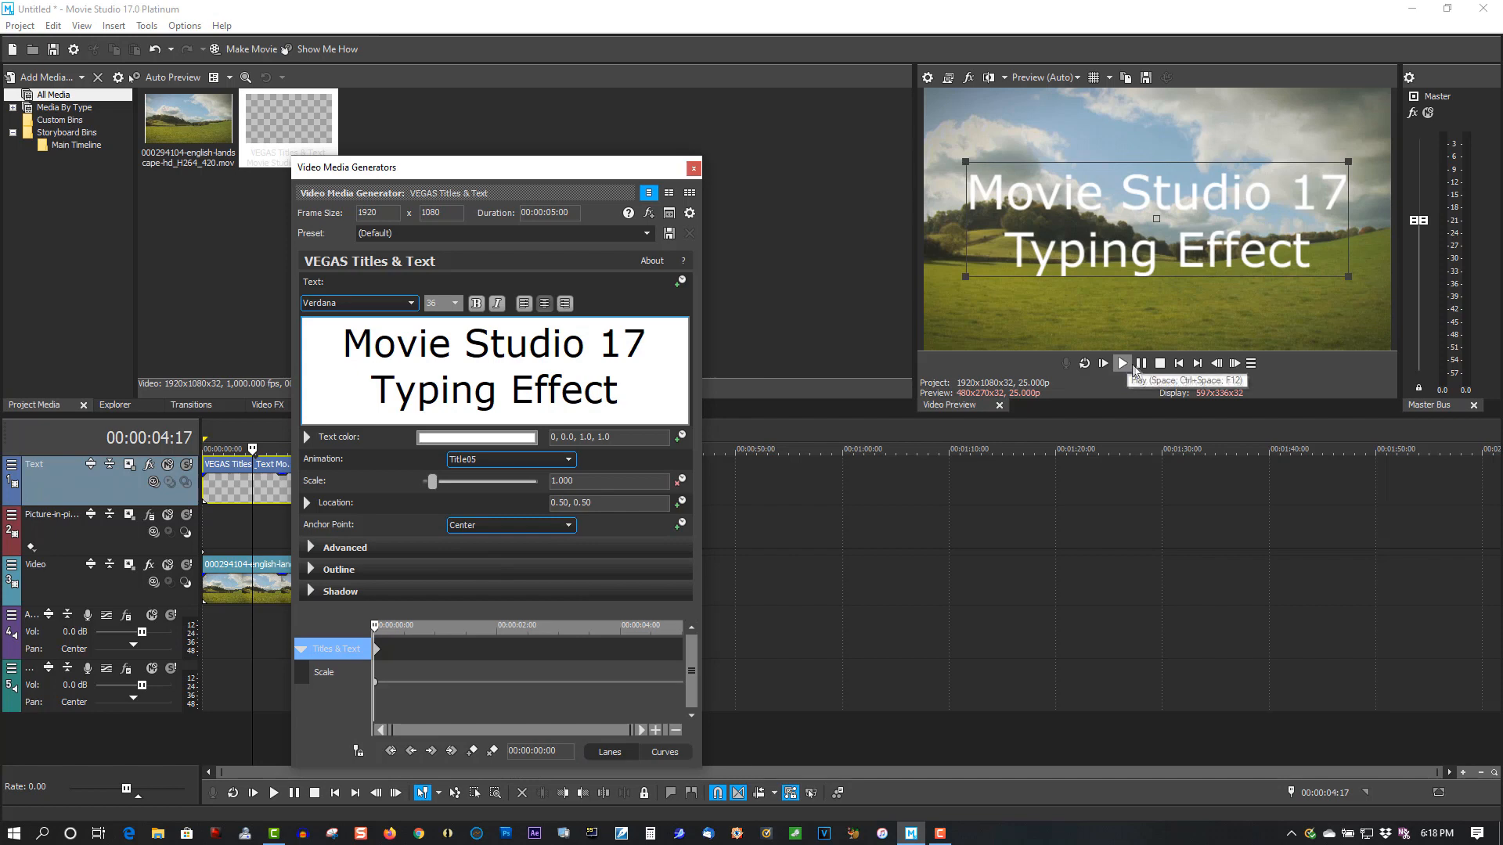
pyautogui.hotkey('ctrl', 'Home')
pyautogui.click(1124, 364)
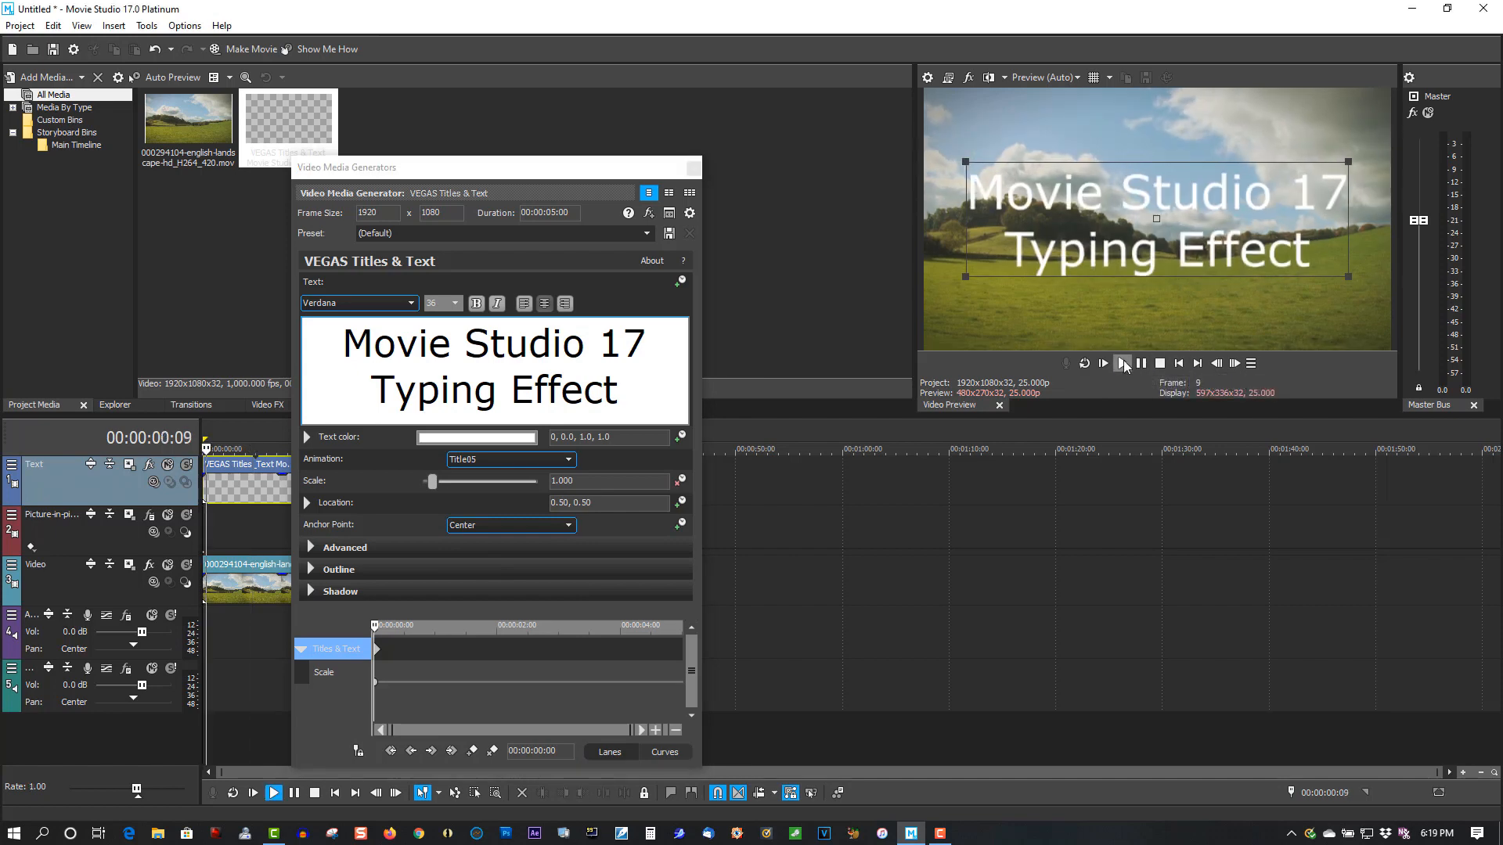
pyautogui.click(1161, 364)
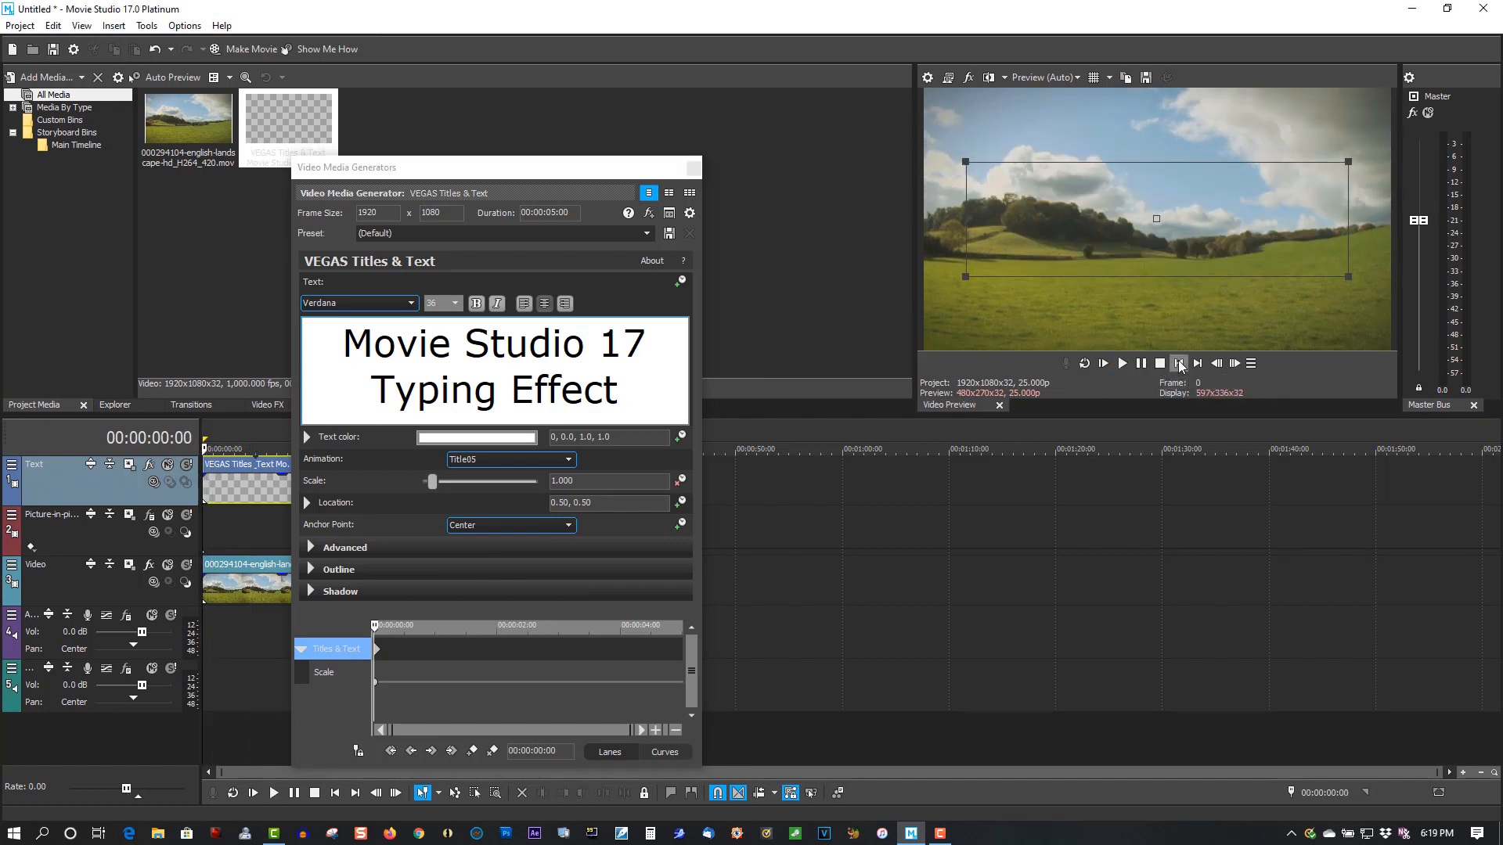
# - Change the title's animation to Title06 and preview it from the project start
pyautogui.click(499, 459)
pyautogui.click(479, 566)
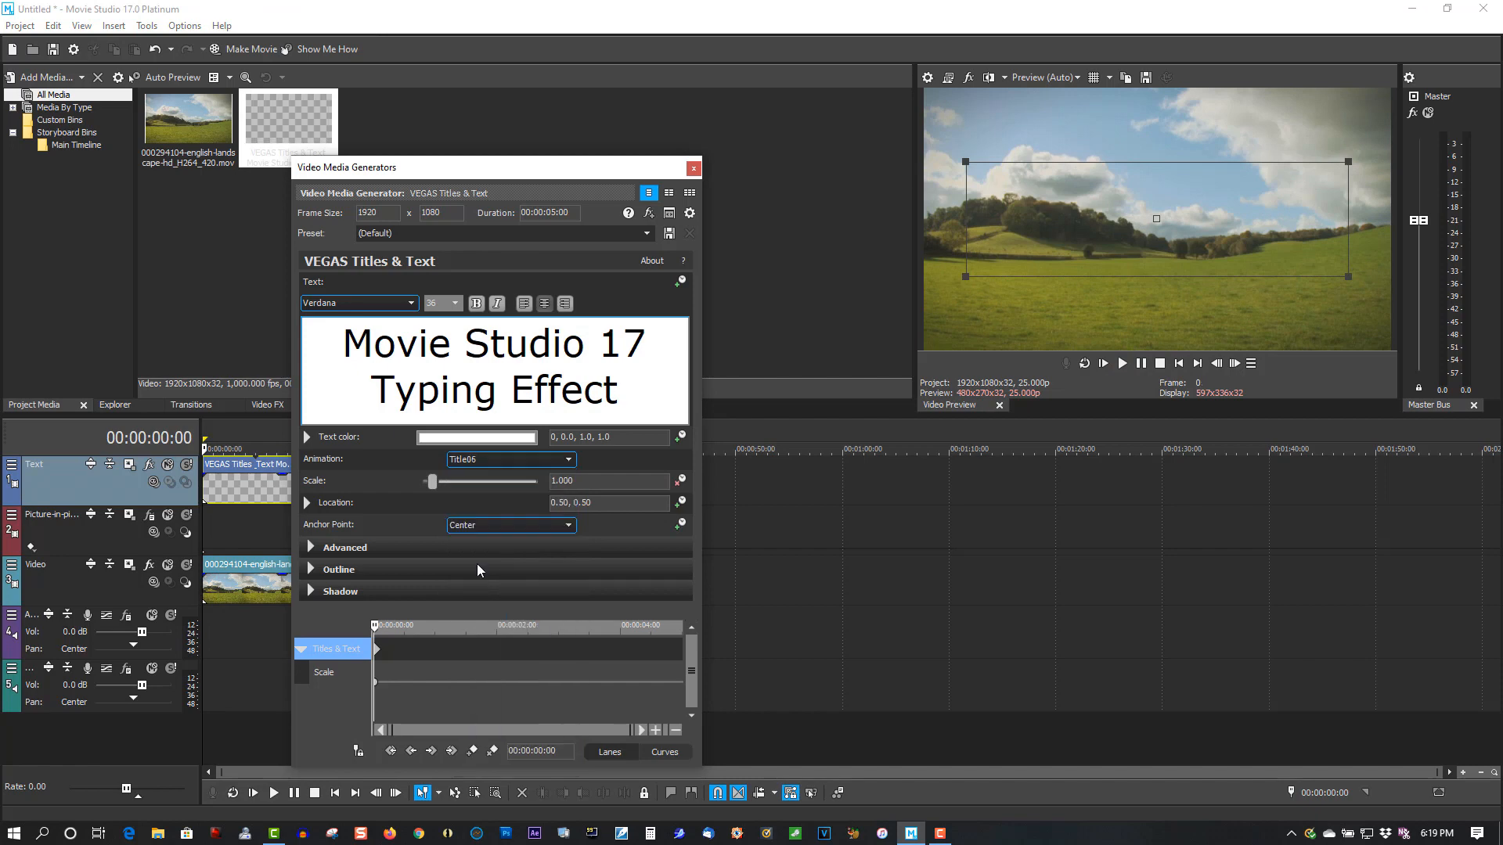
pyautogui.click(1178, 363)
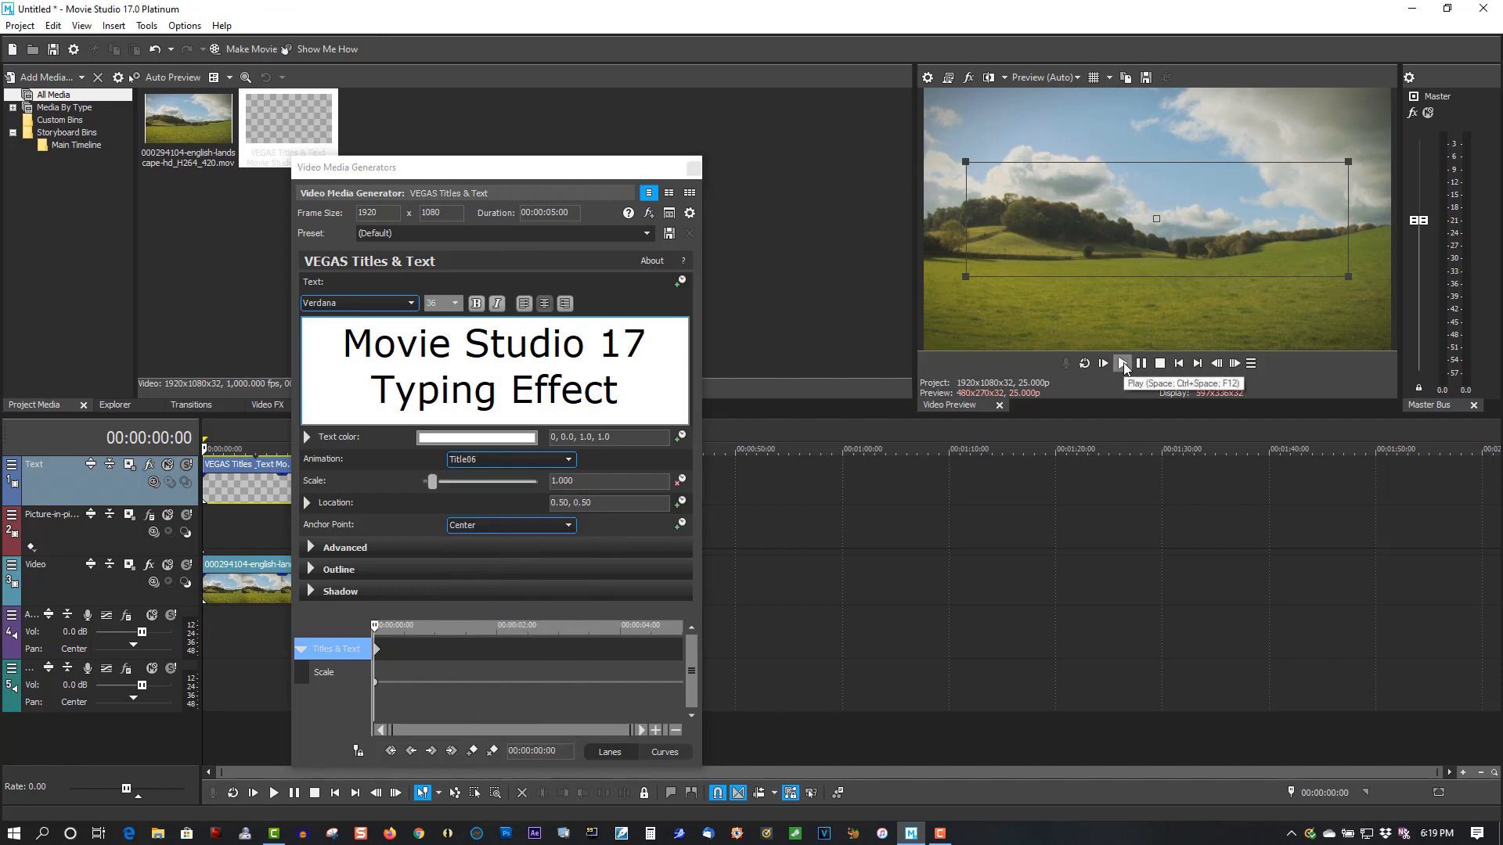
pyautogui.click(1124, 363)
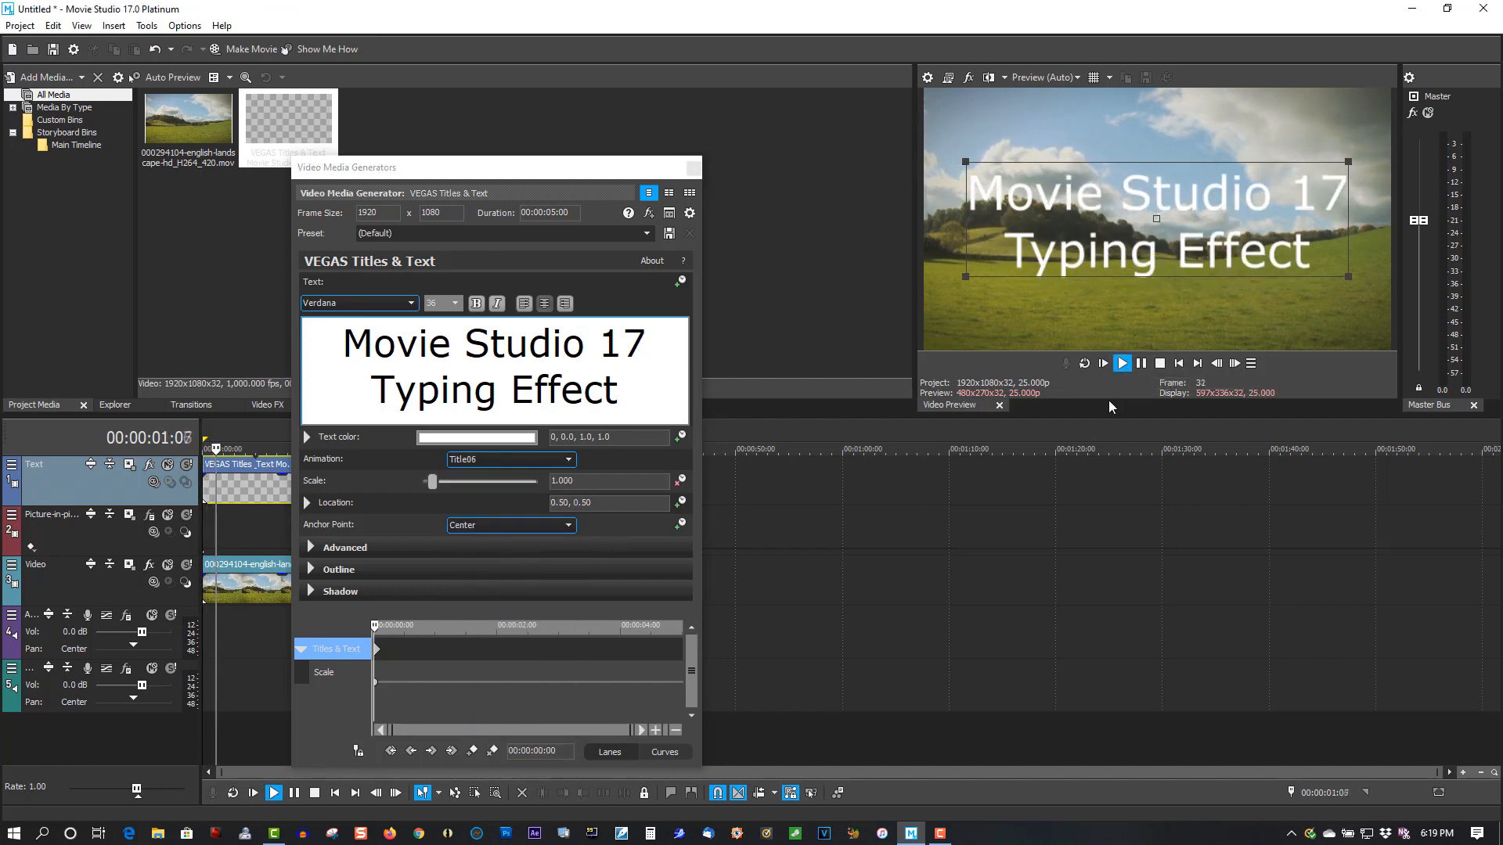
pyautogui.click(1160, 363)
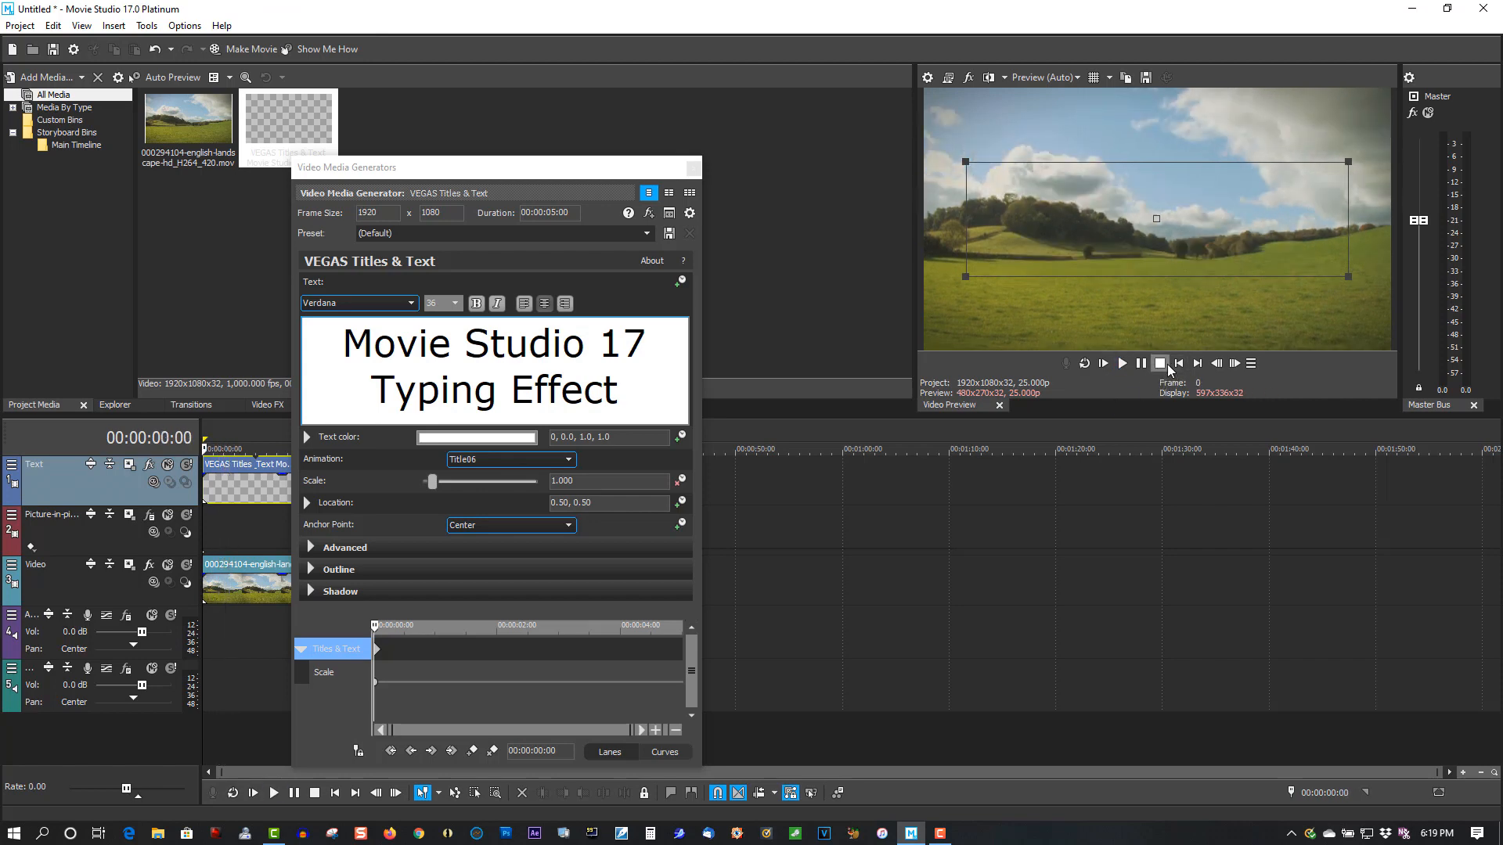
# - Try the Title07 animation on the title, previewing it and returning to the project start
pyautogui.click(532, 465)
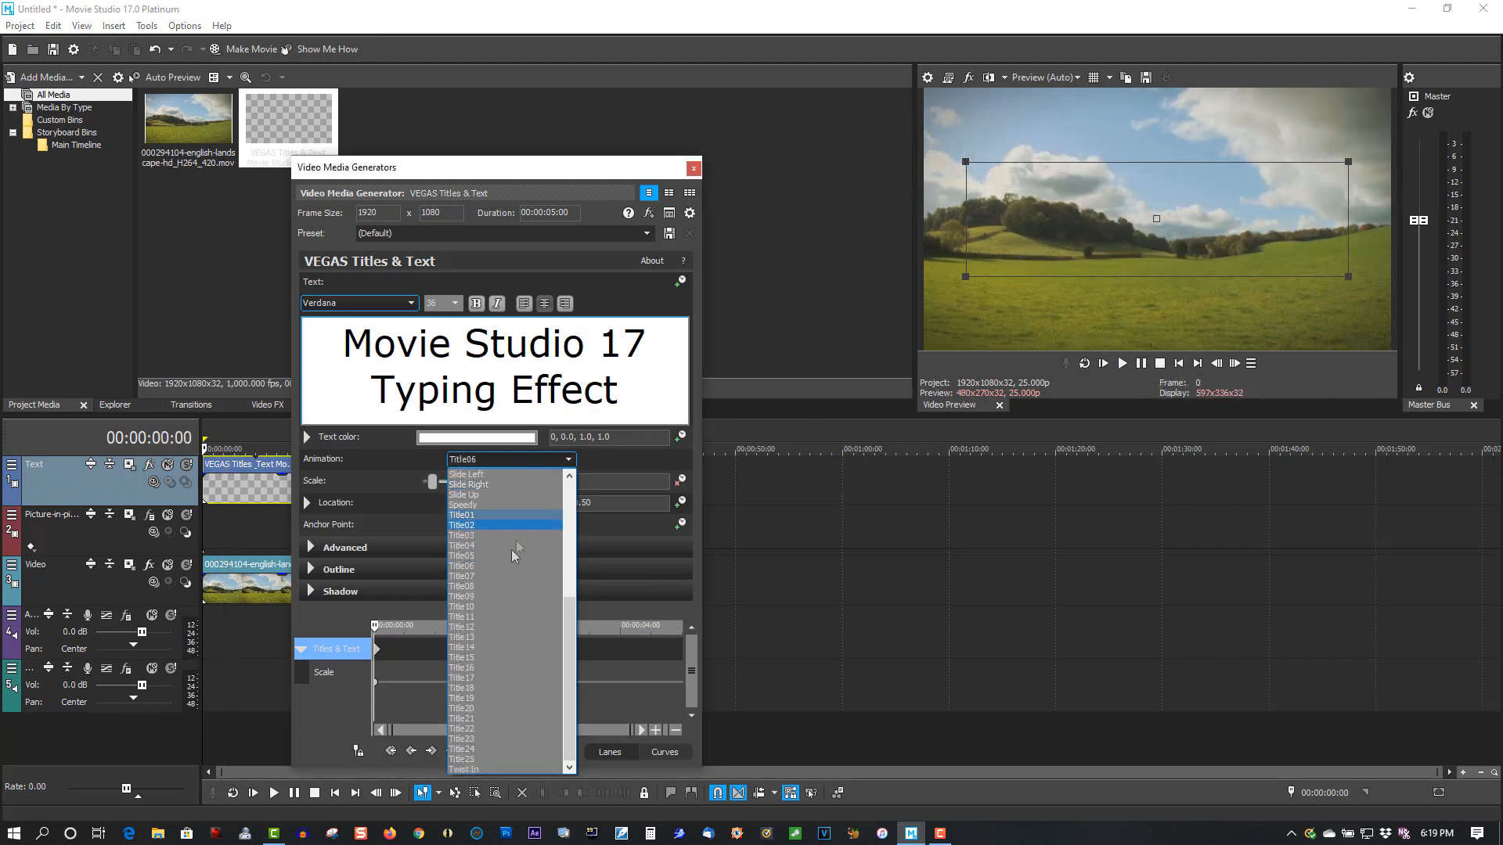
pyautogui.click(489, 577)
pyautogui.click(1121, 364)
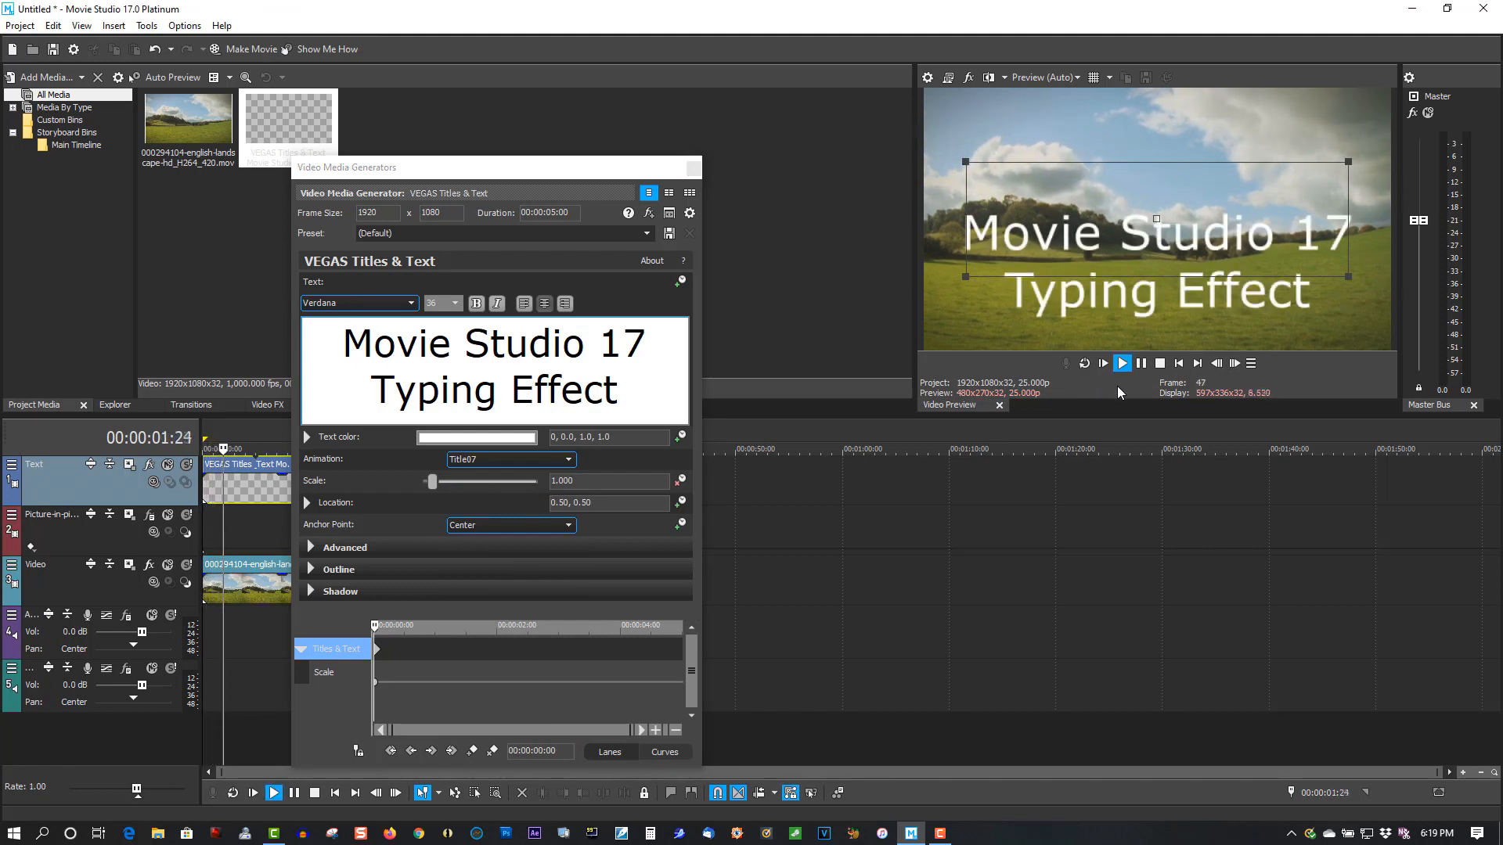
pyautogui.click(1180, 362)
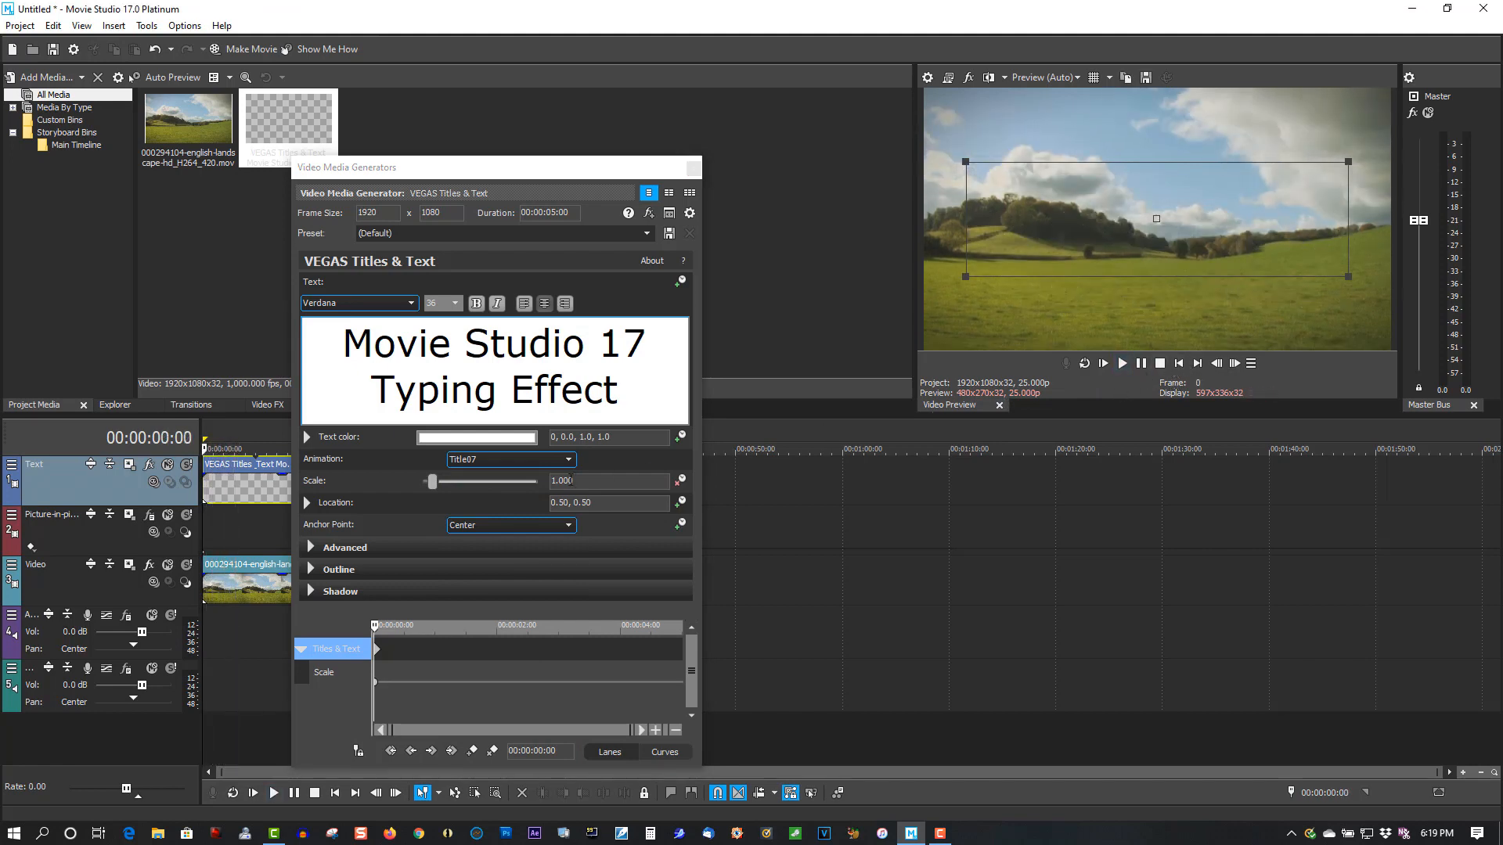
# - Try the Title08 animation on the title and preview it from the start before stopping playback
pyautogui.click(543, 462)
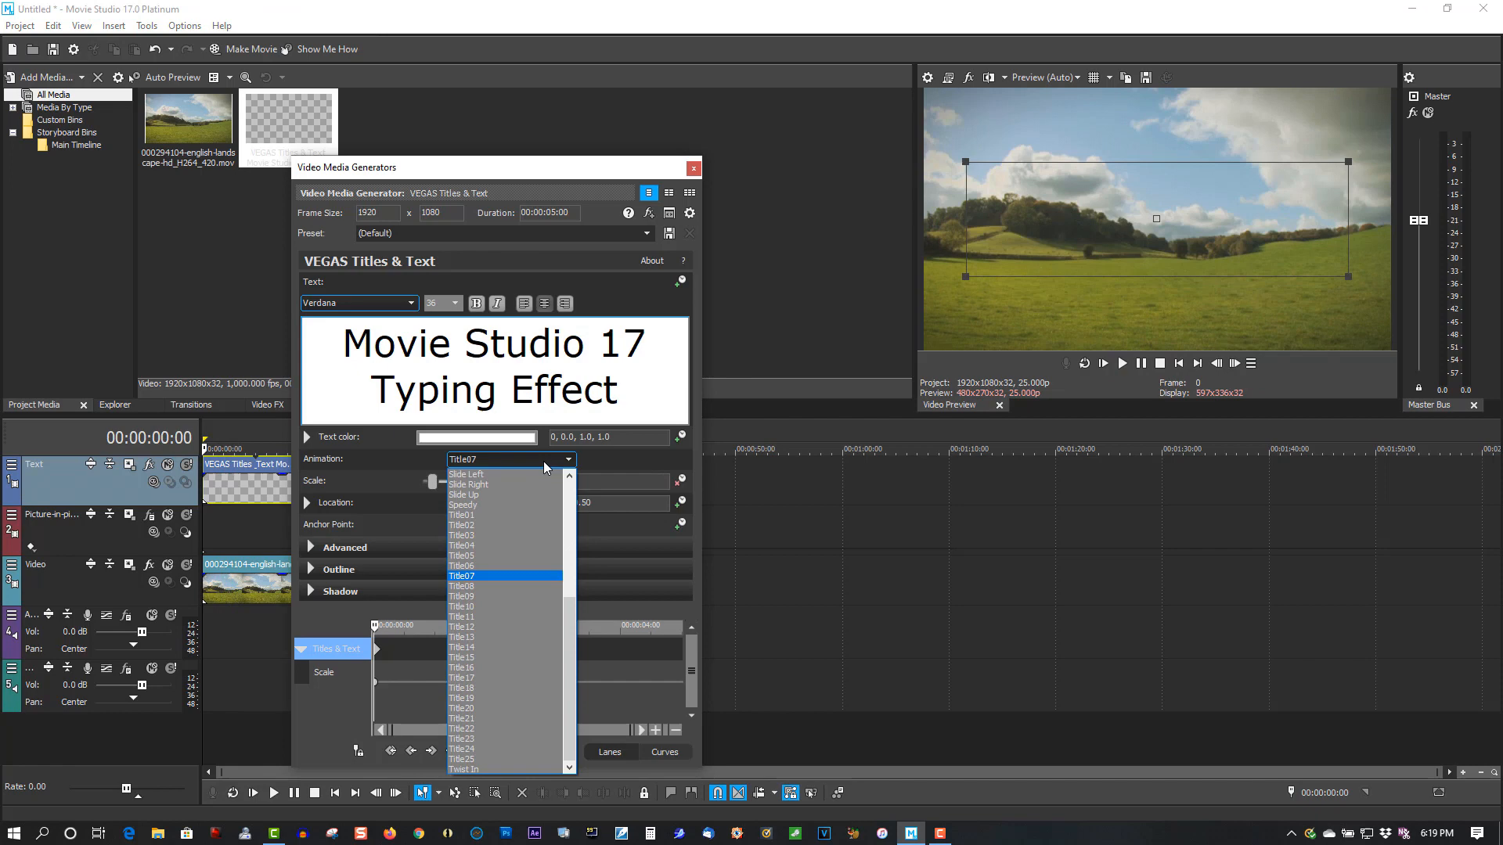
pyautogui.click(481, 586)
pyautogui.click(1123, 363)
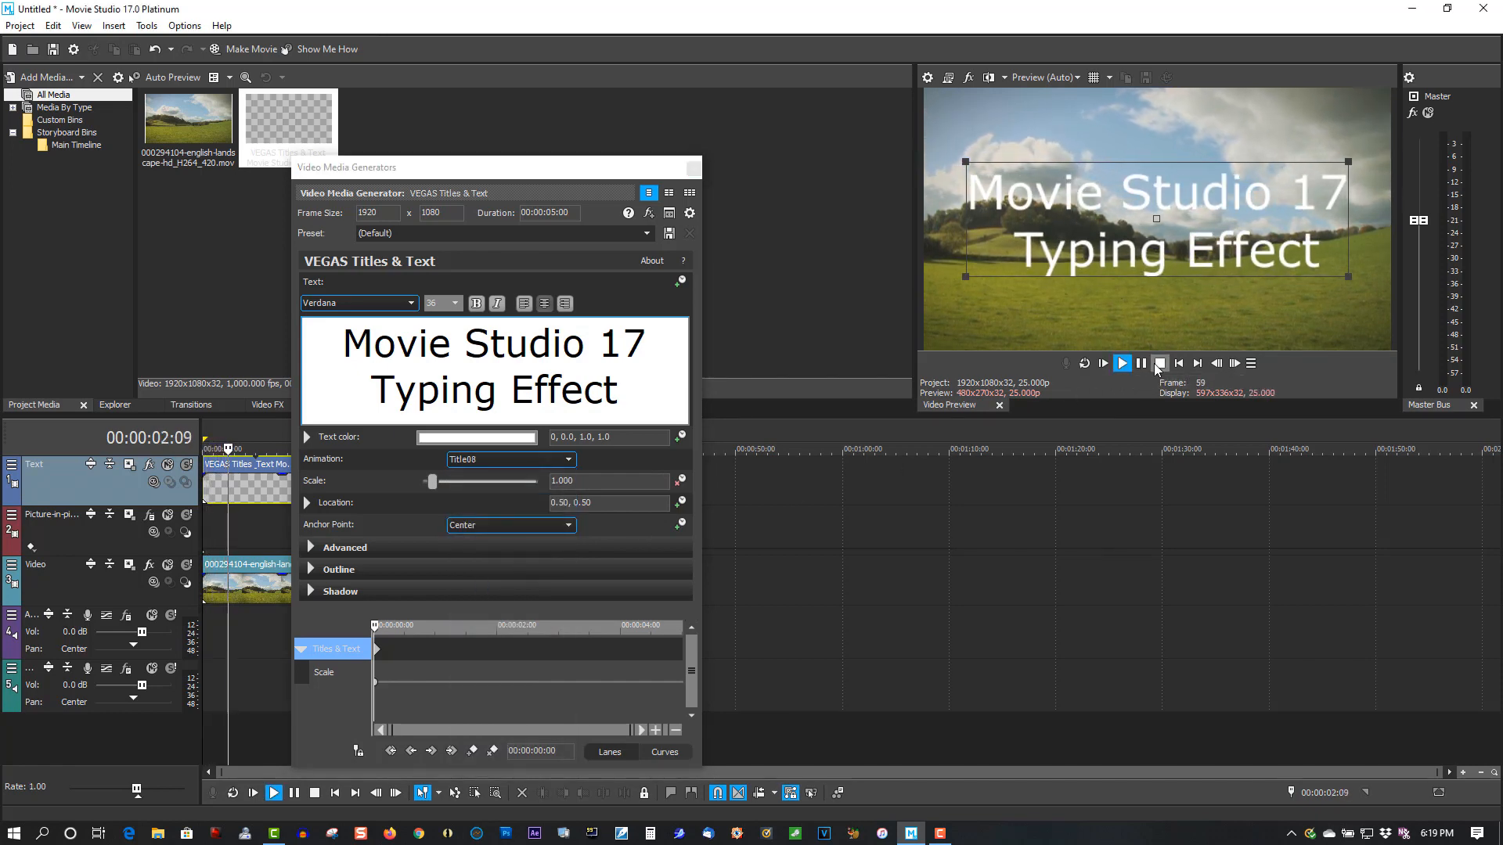
pyautogui.click(1160, 363)
# - Set the title's animation to Title09 and preview it from the start before stopping playback
pyautogui.click(501, 455)
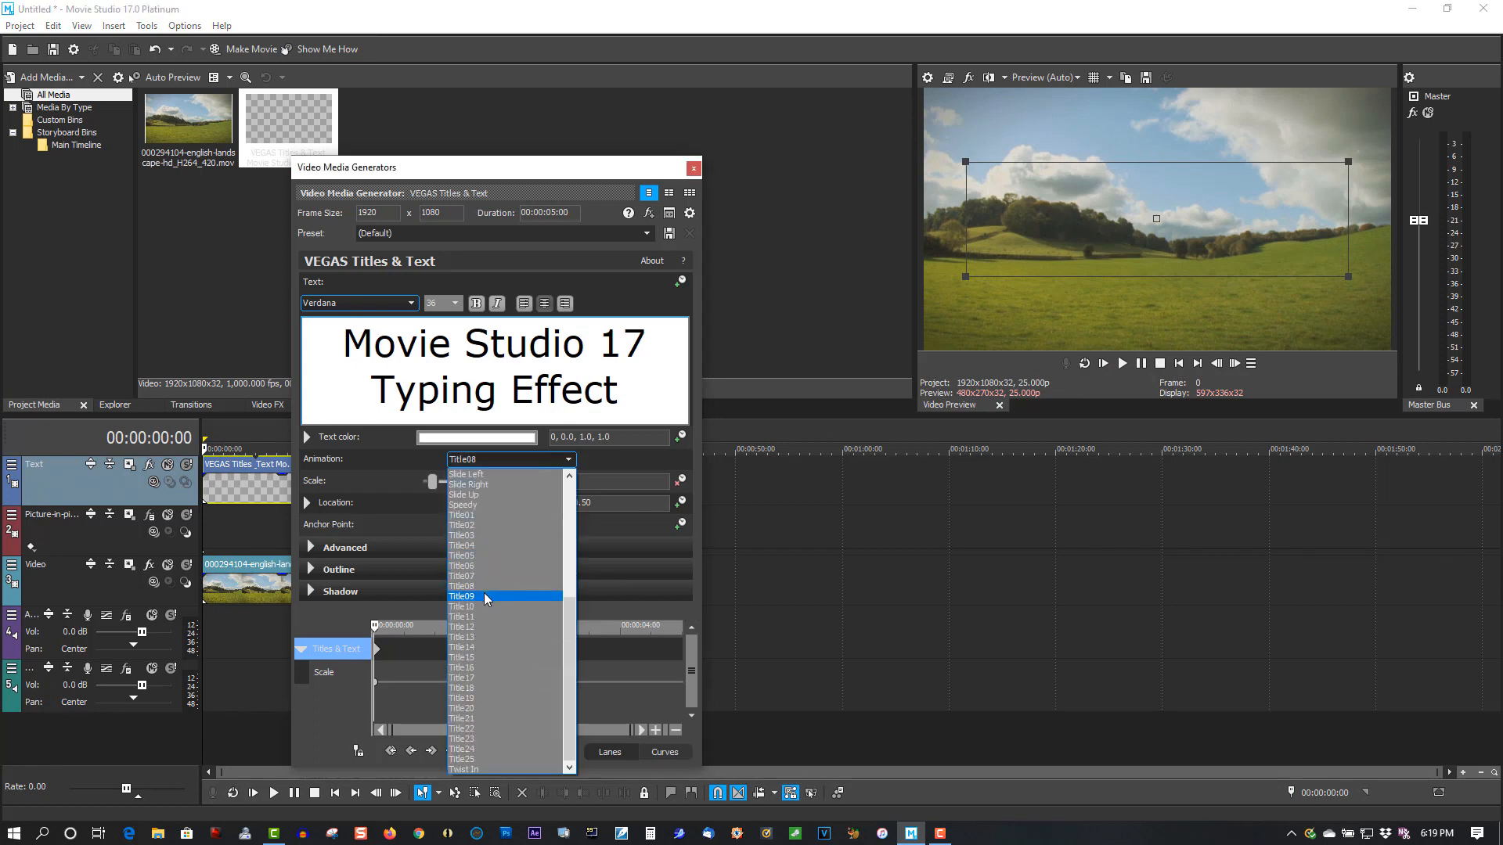
pyautogui.click(484, 595)
pyautogui.click(1116, 365)
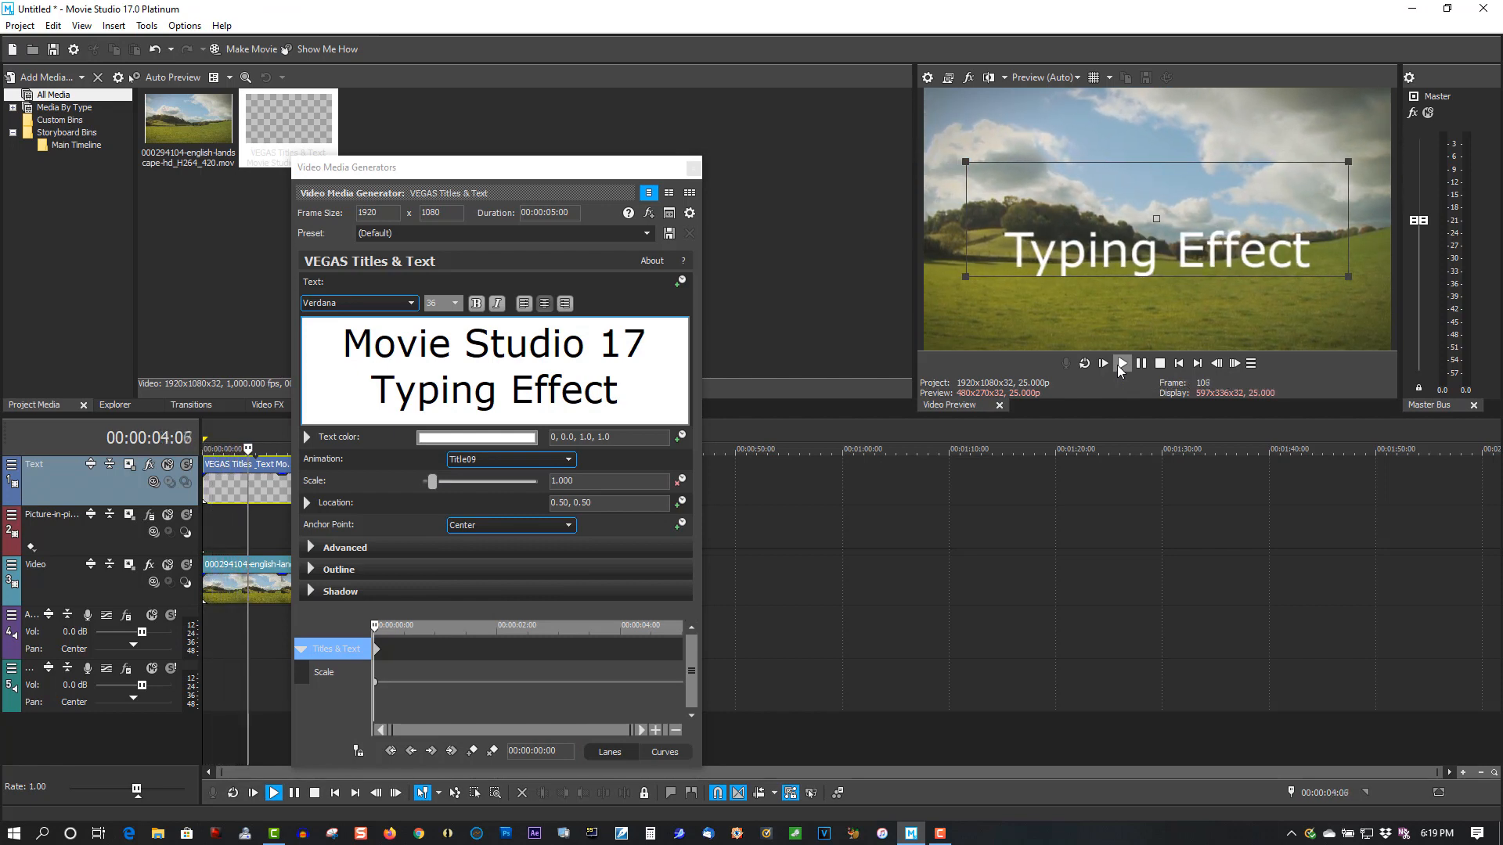
pyautogui.click(1162, 365)
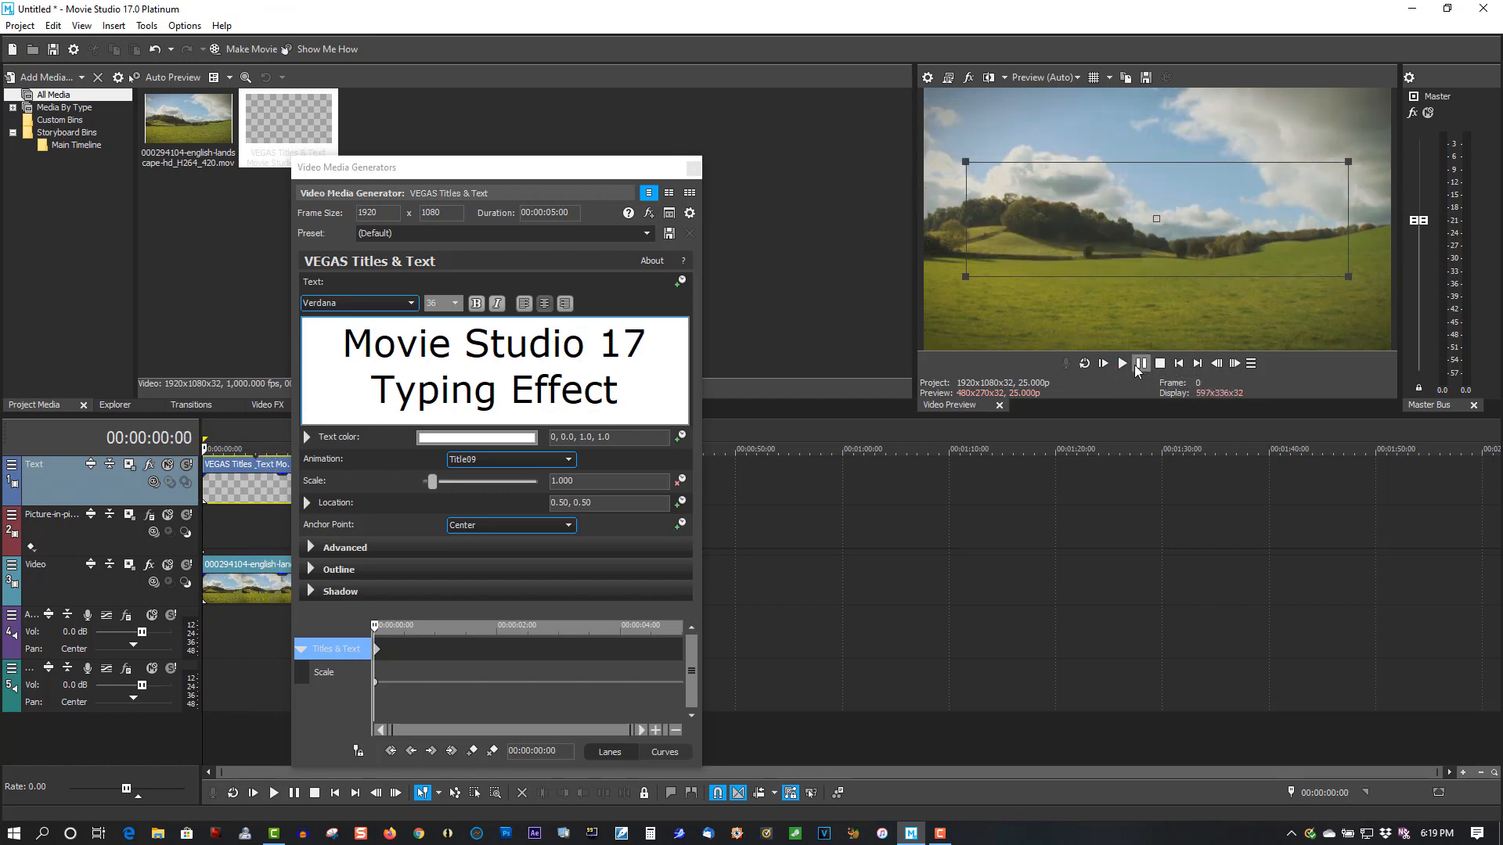
# - Try the Title10 animation on the title and preview it from the project start before stopping playback
pyautogui.click(479, 458)
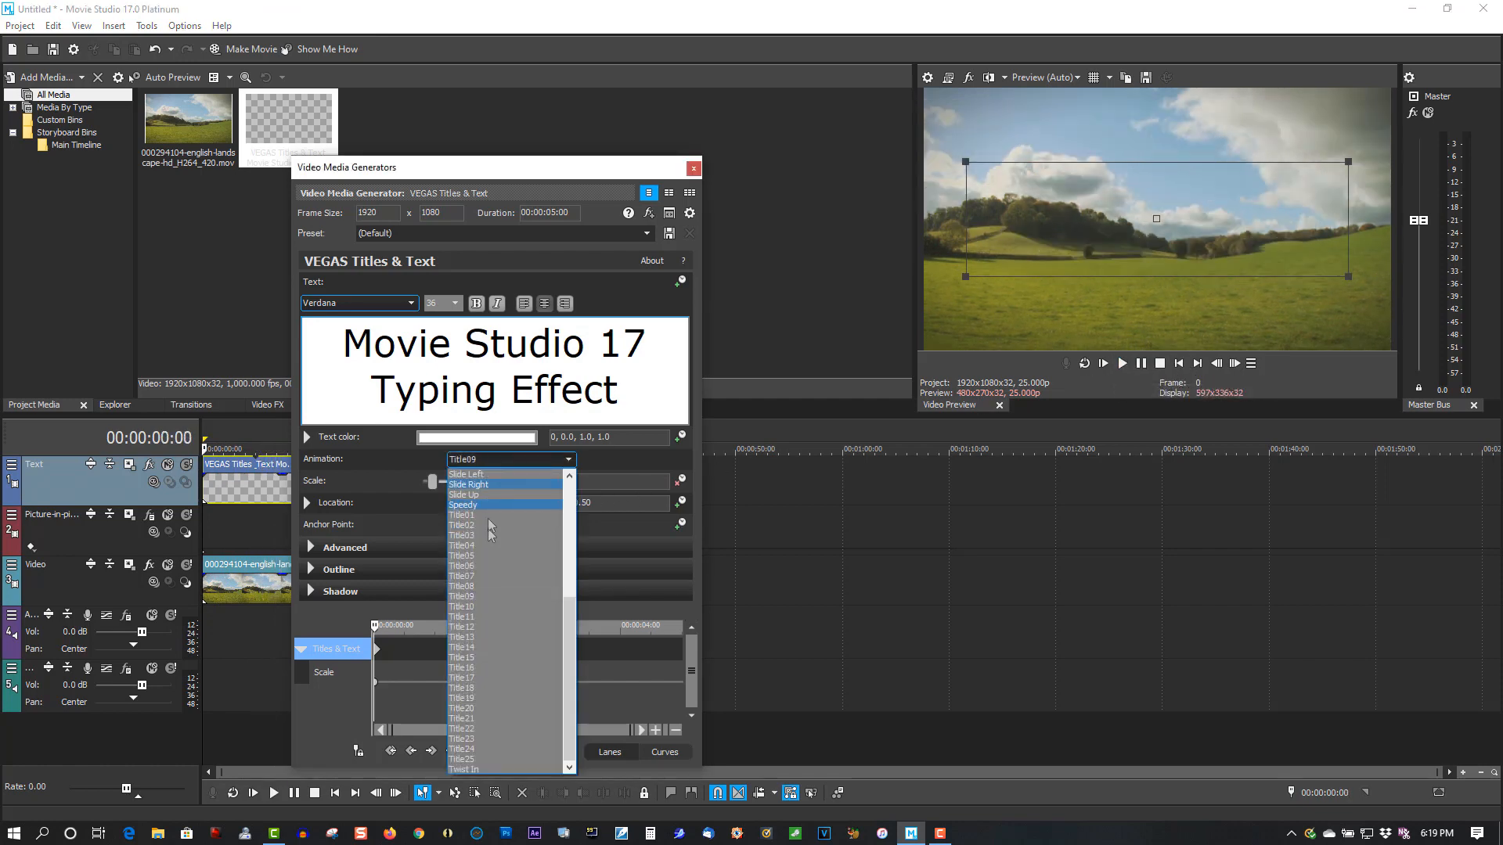
pyautogui.click(477, 606)
pyautogui.click(1123, 364)
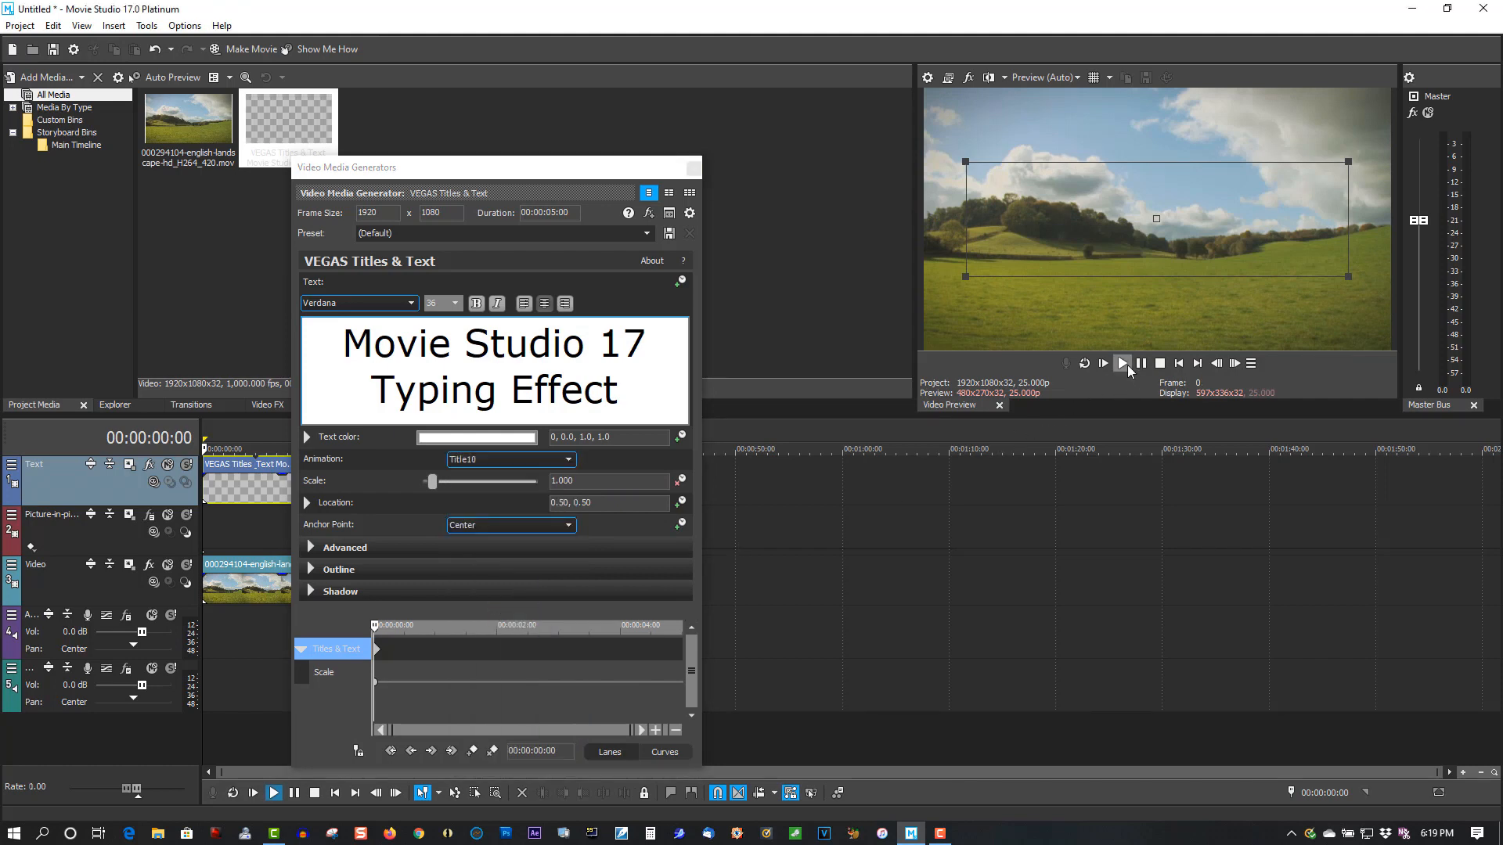
pyautogui.click(1164, 364)
pyautogui.click(1164, 365)
# - Change the title's animation to Title11, preview it, and return to the project start
pyautogui.click(548, 459)
pyautogui.click(472, 616)
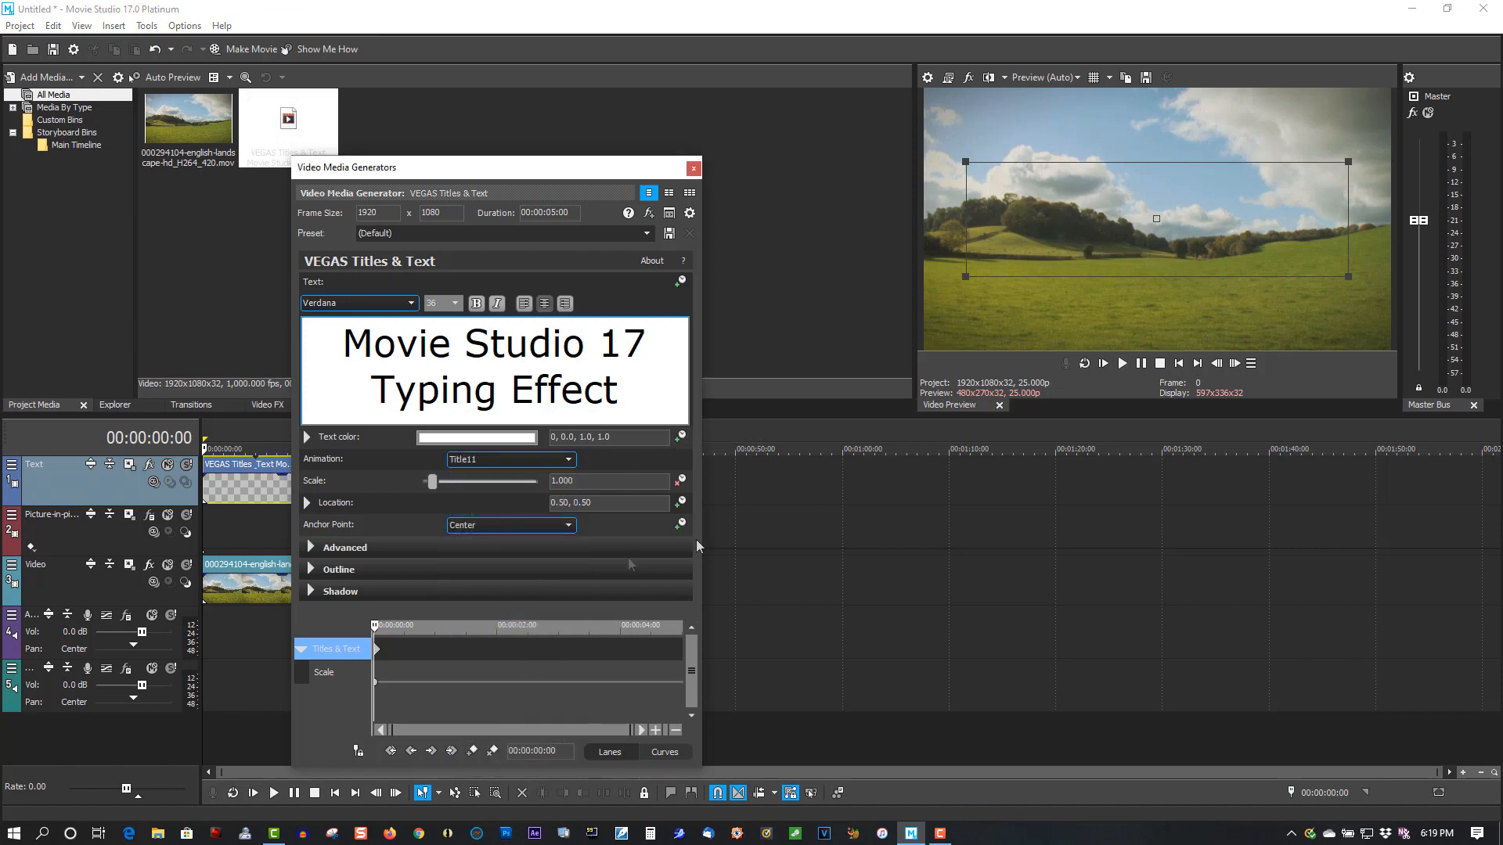
pyautogui.click(1125, 363)
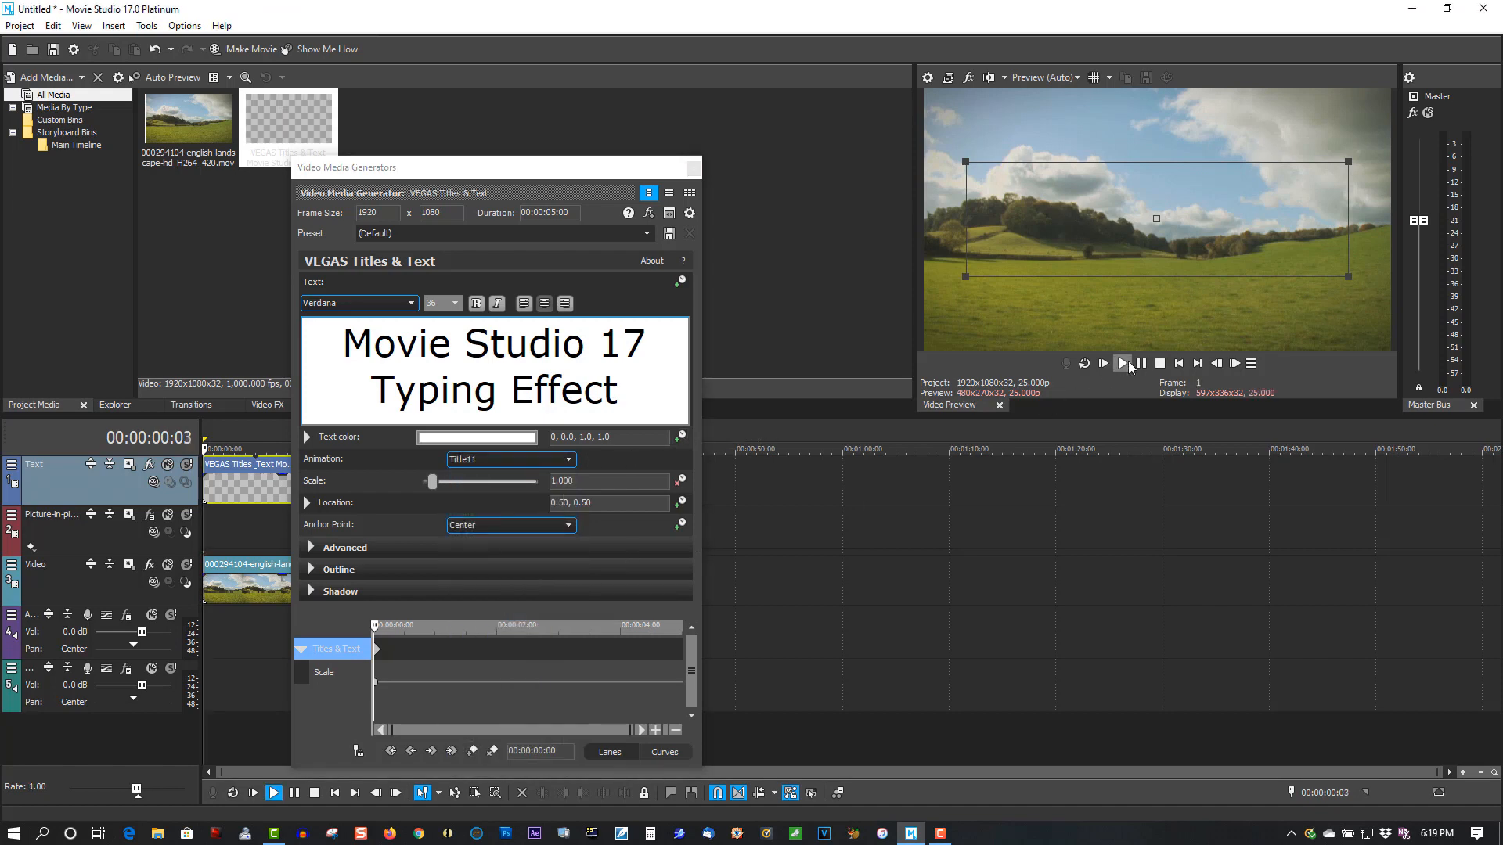
pyautogui.click(1179, 363)
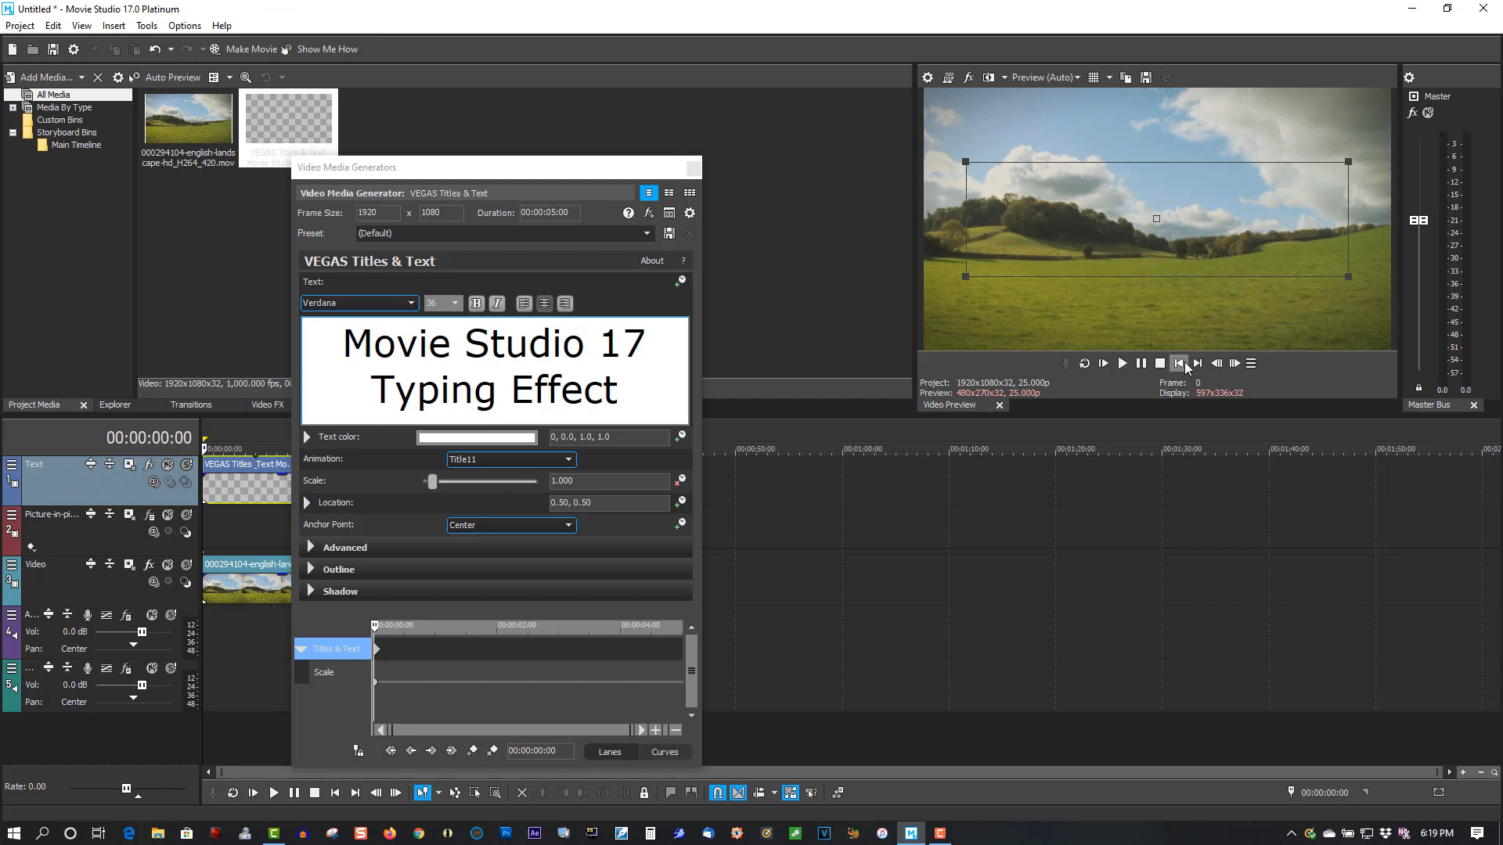
# - Apply the Title12 animation to the title and preview it, returning to the project start
pyautogui.click(524, 460)
pyautogui.click(467, 626)
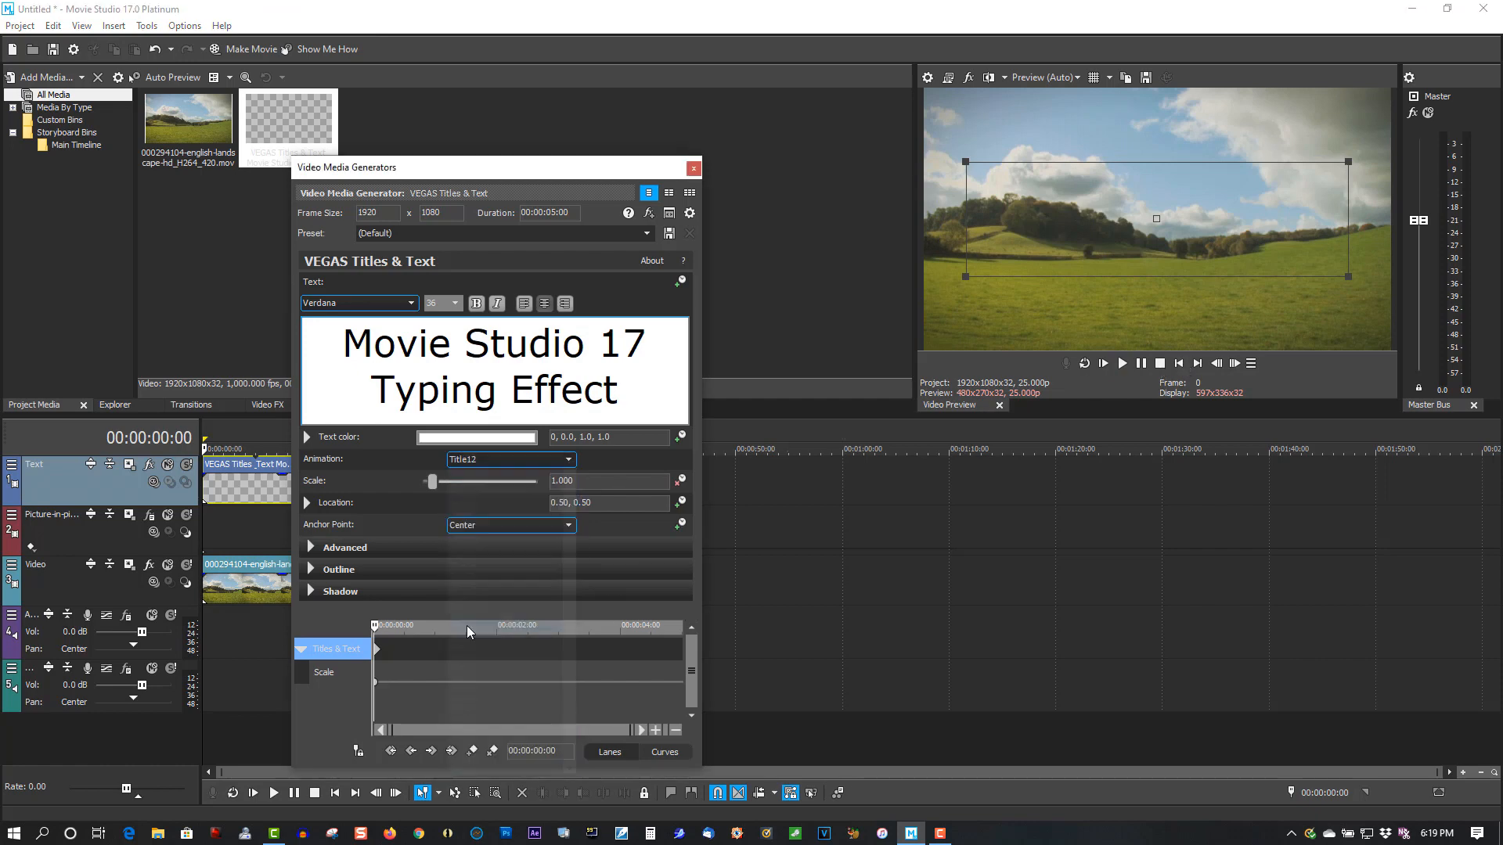
pyautogui.click(1123, 363)
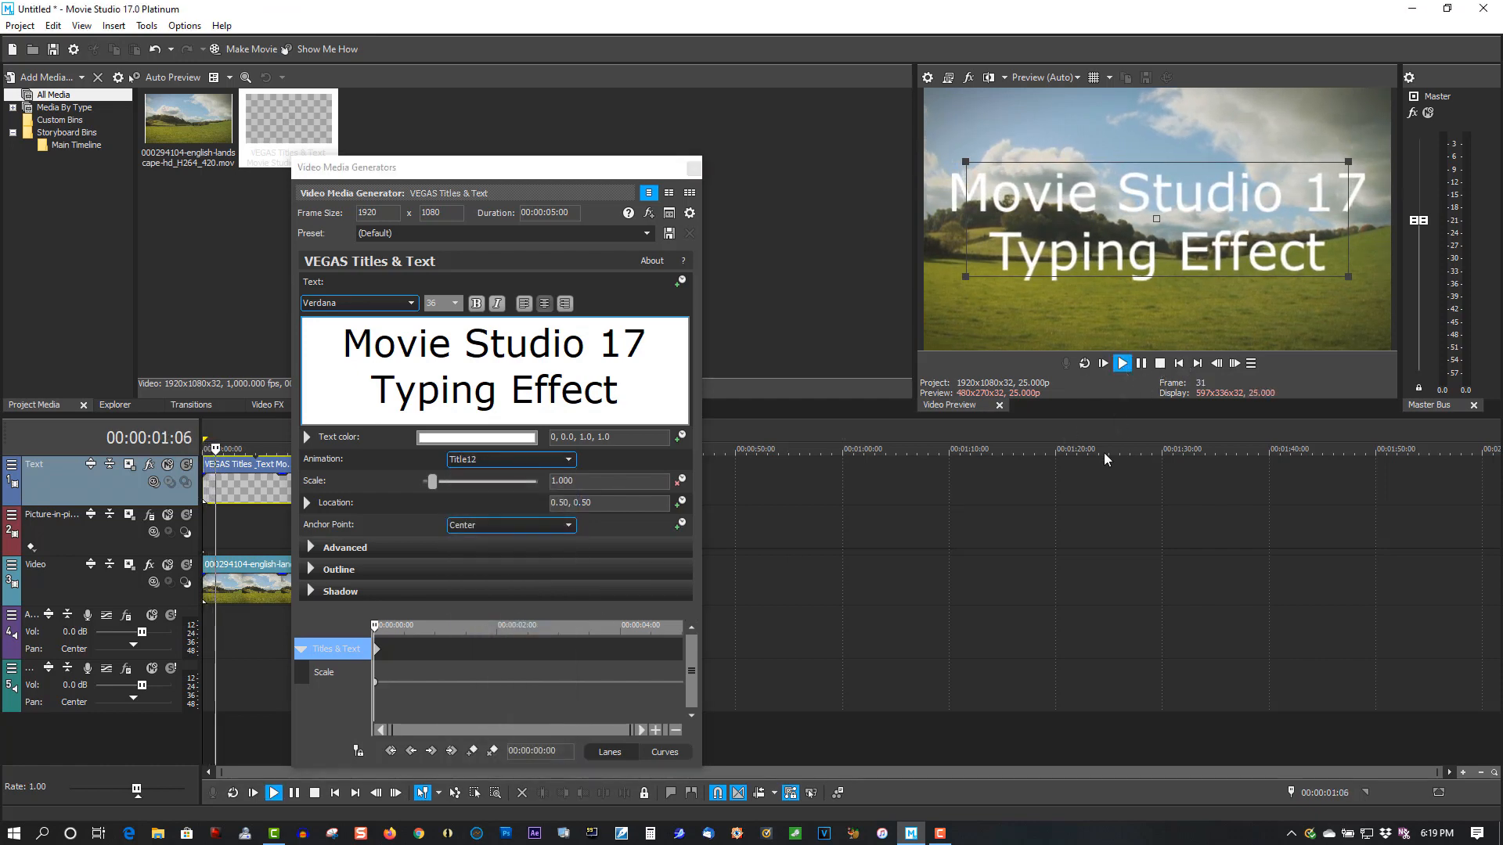
pyautogui.click(1178, 363)
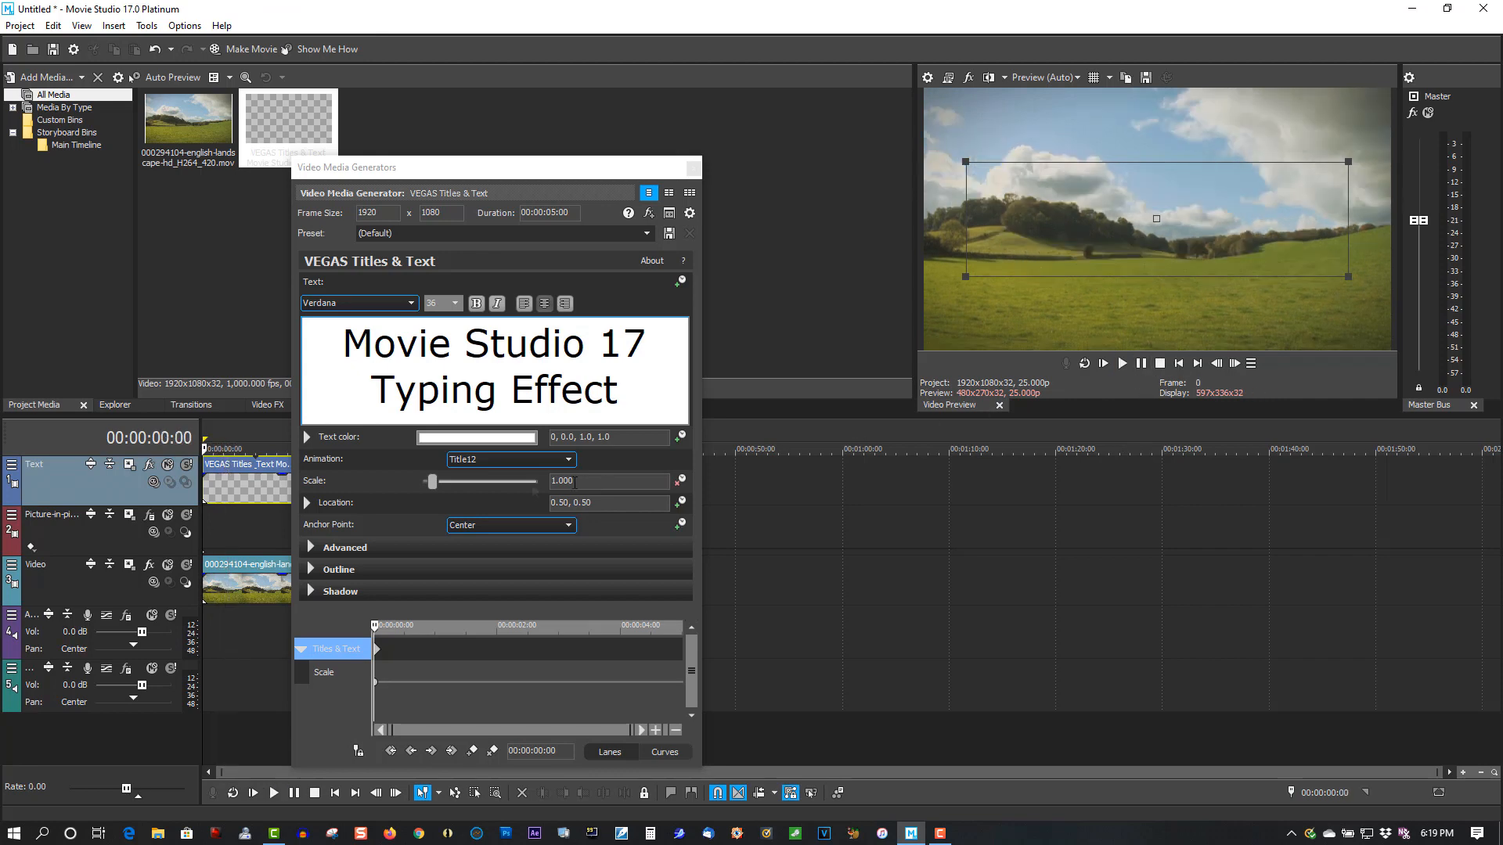
# - Switch the title's animation to Title13 and preview it before stopping playback at the project start
pyautogui.click(509, 461)
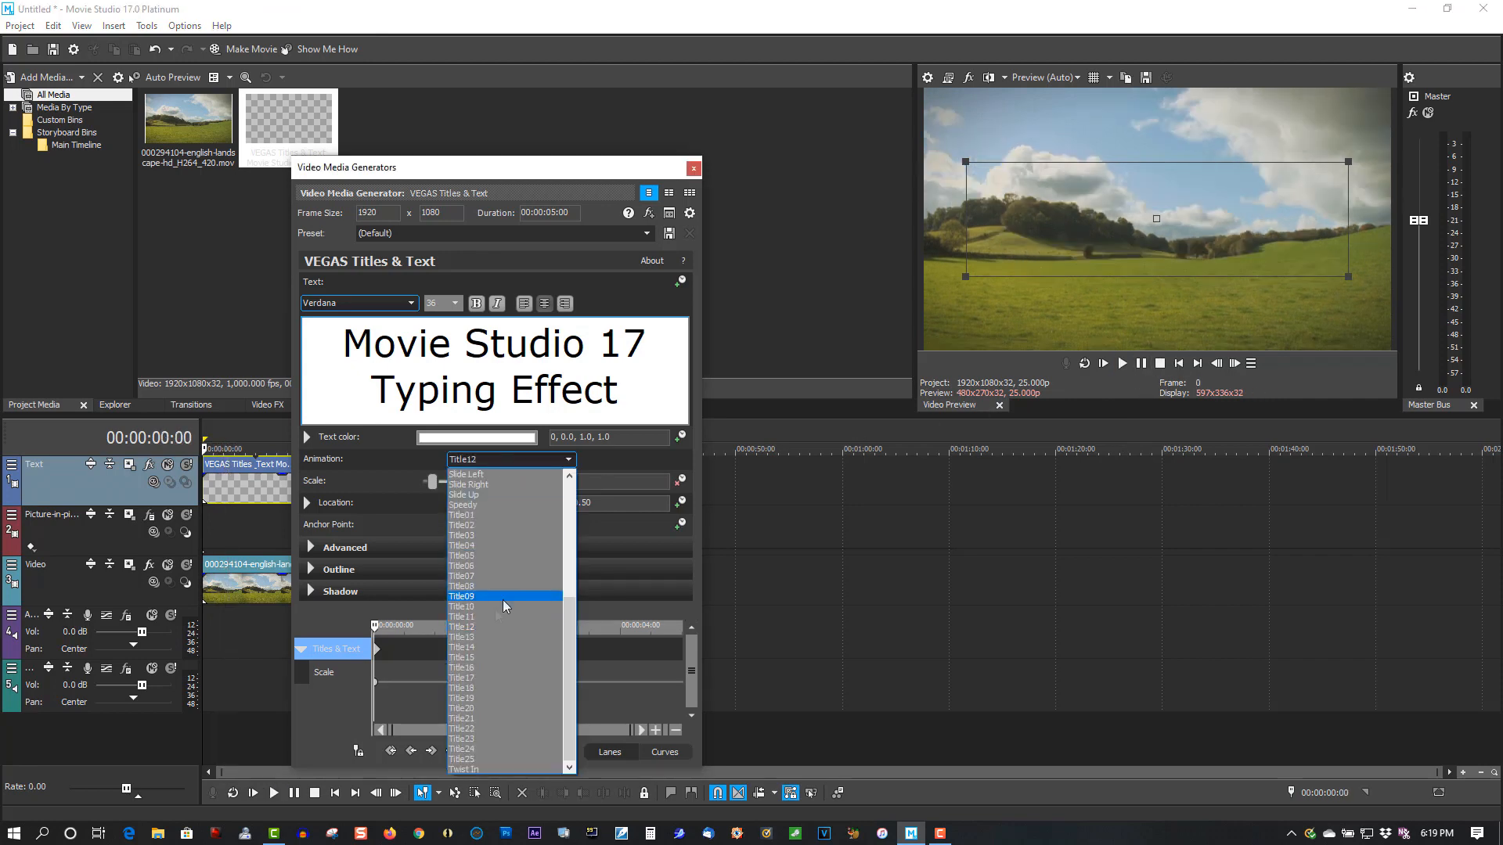
pyautogui.click(486, 638)
pyautogui.click(1125, 366)
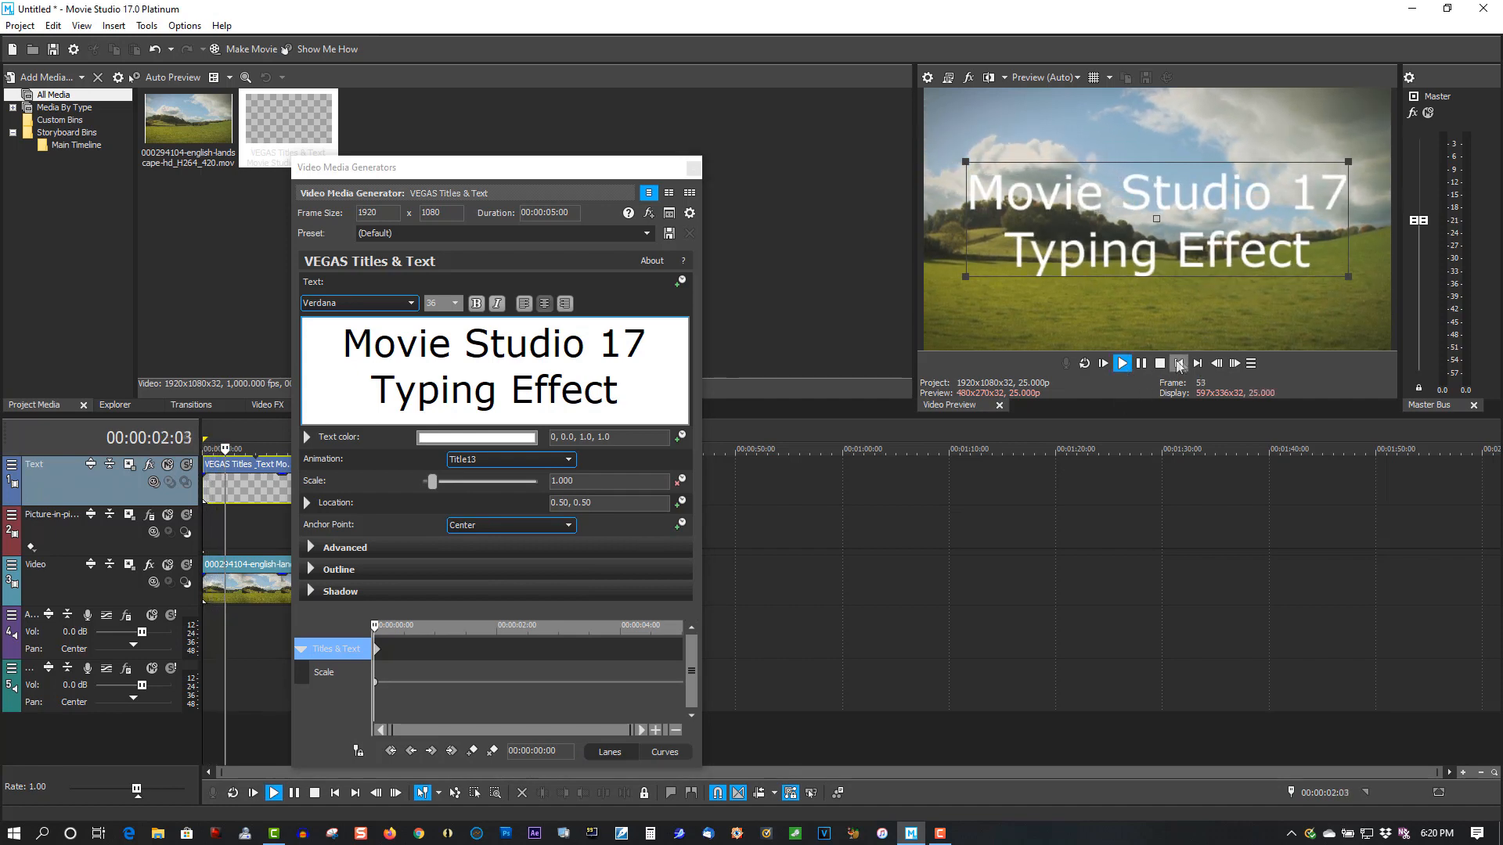
pyautogui.click(1196, 363)
pyautogui.click(1178, 363)
pyautogui.click(1160, 363)
# - Set the title's animation to Title14 and preview it from the start before stopping playback
pyautogui.click(523, 462)
pyautogui.click(485, 650)
pyautogui.click(1124, 364)
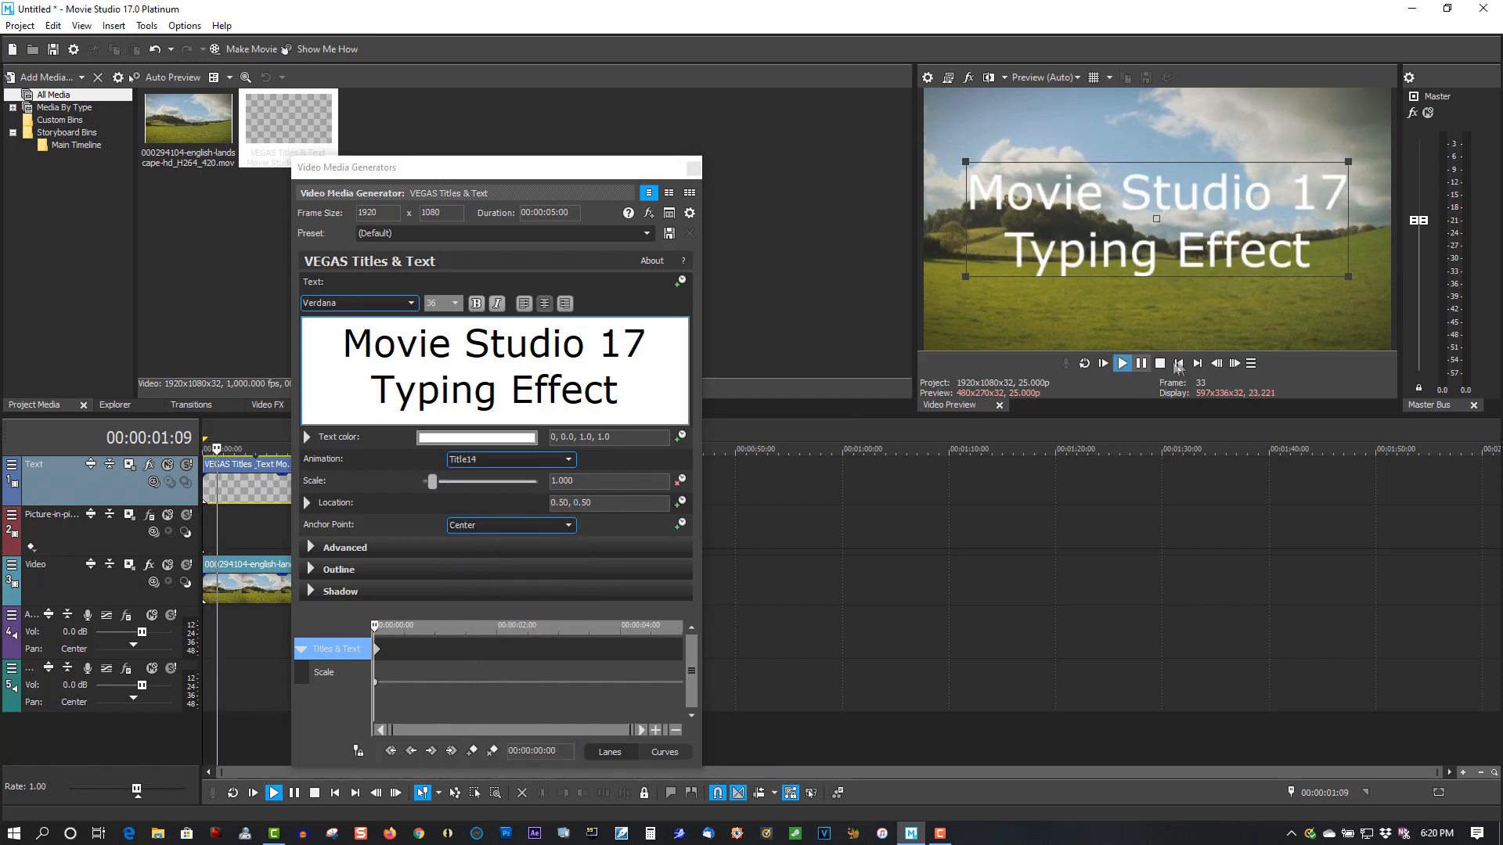
pyautogui.click(1160, 364)
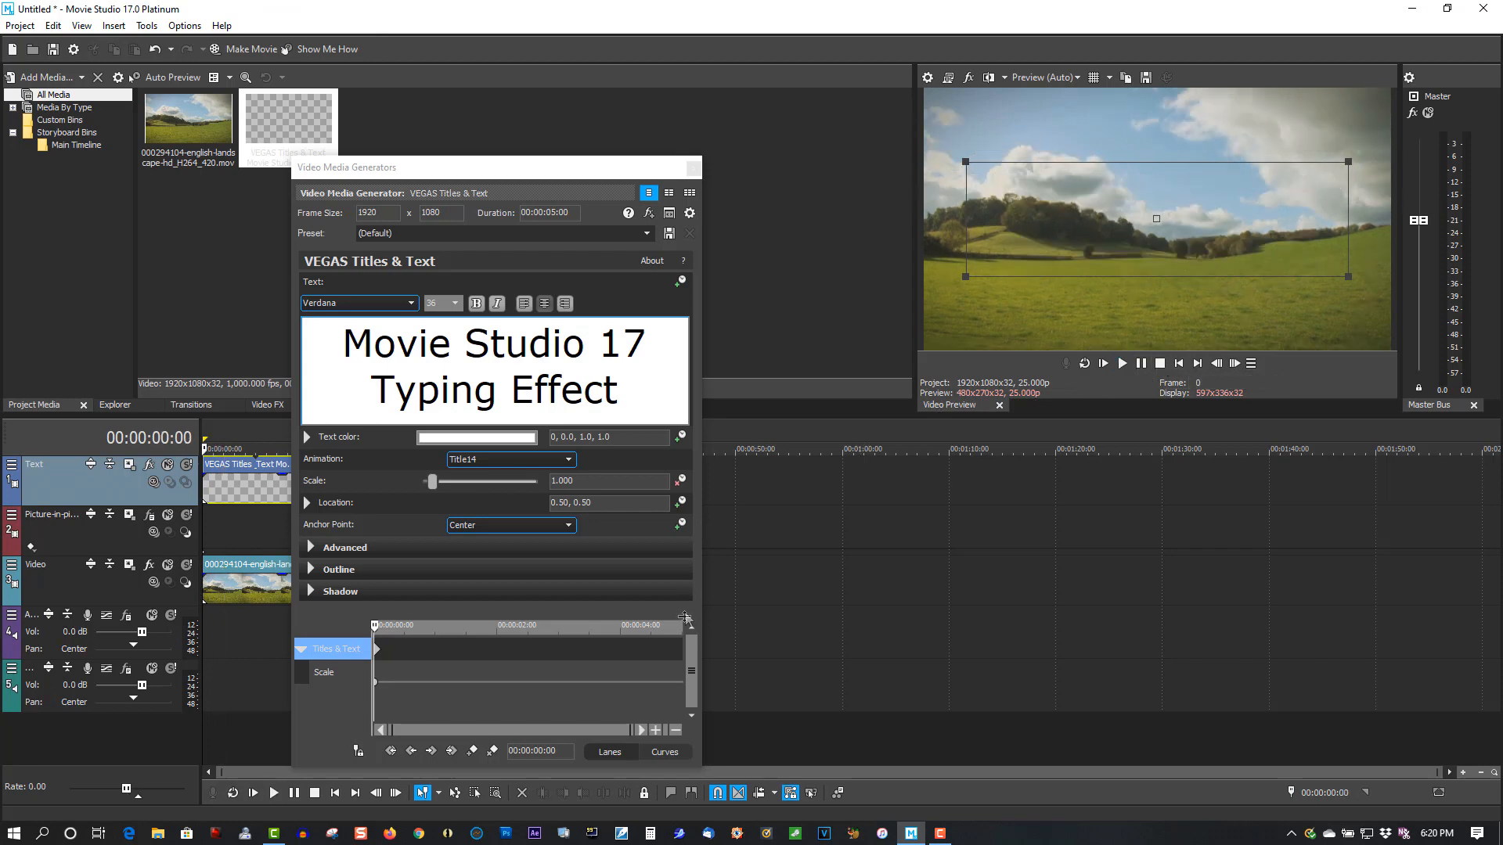
# - Skip ahead to the Title25 animation for the title and preview it from the start before stopping playback
pyautogui.click(535, 464)
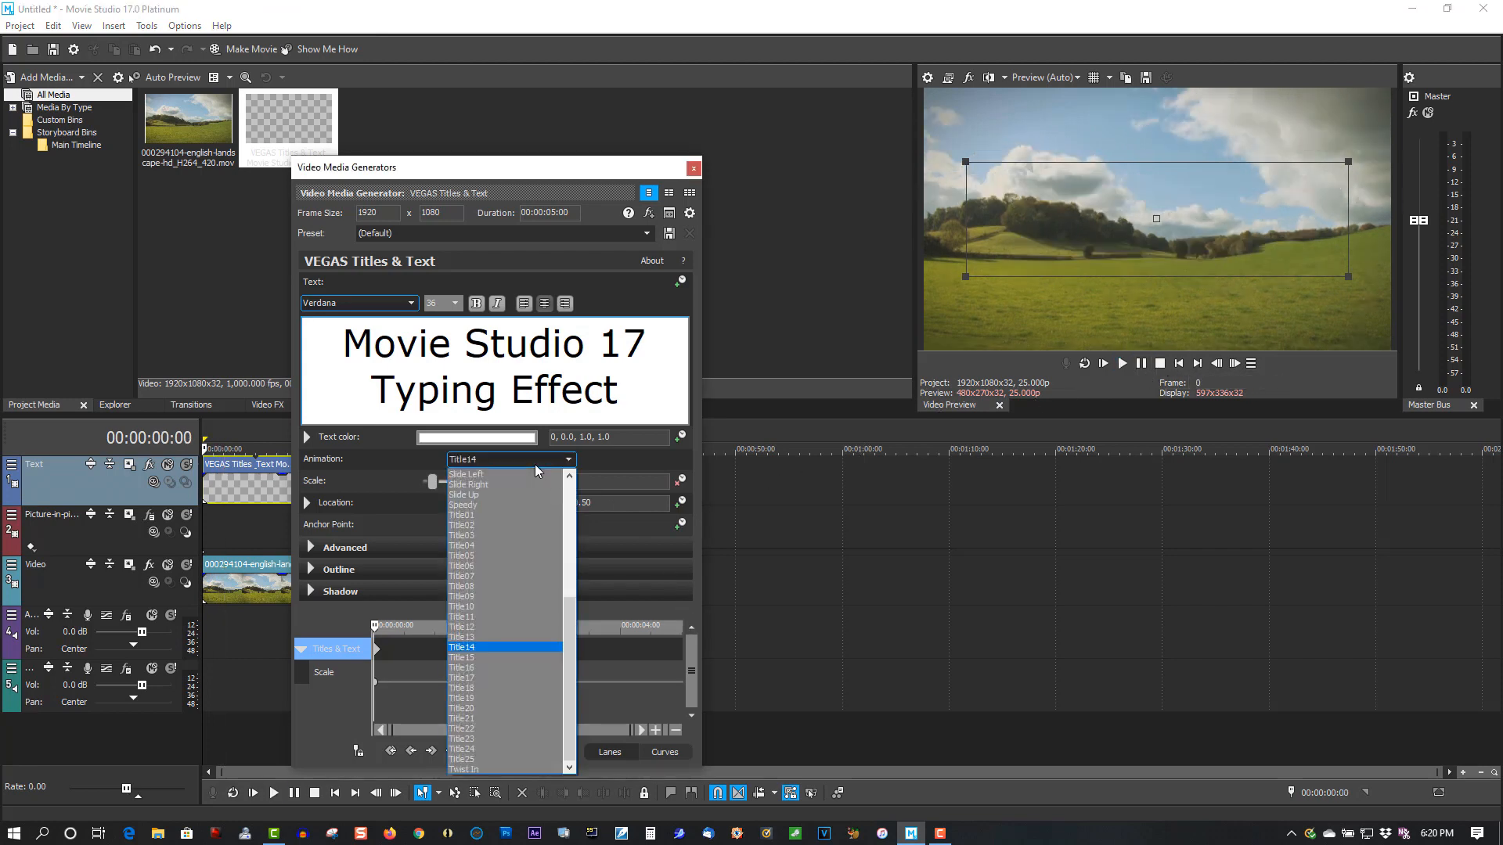
pyautogui.click(470, 760)
pyautogui.click(1122, 364)
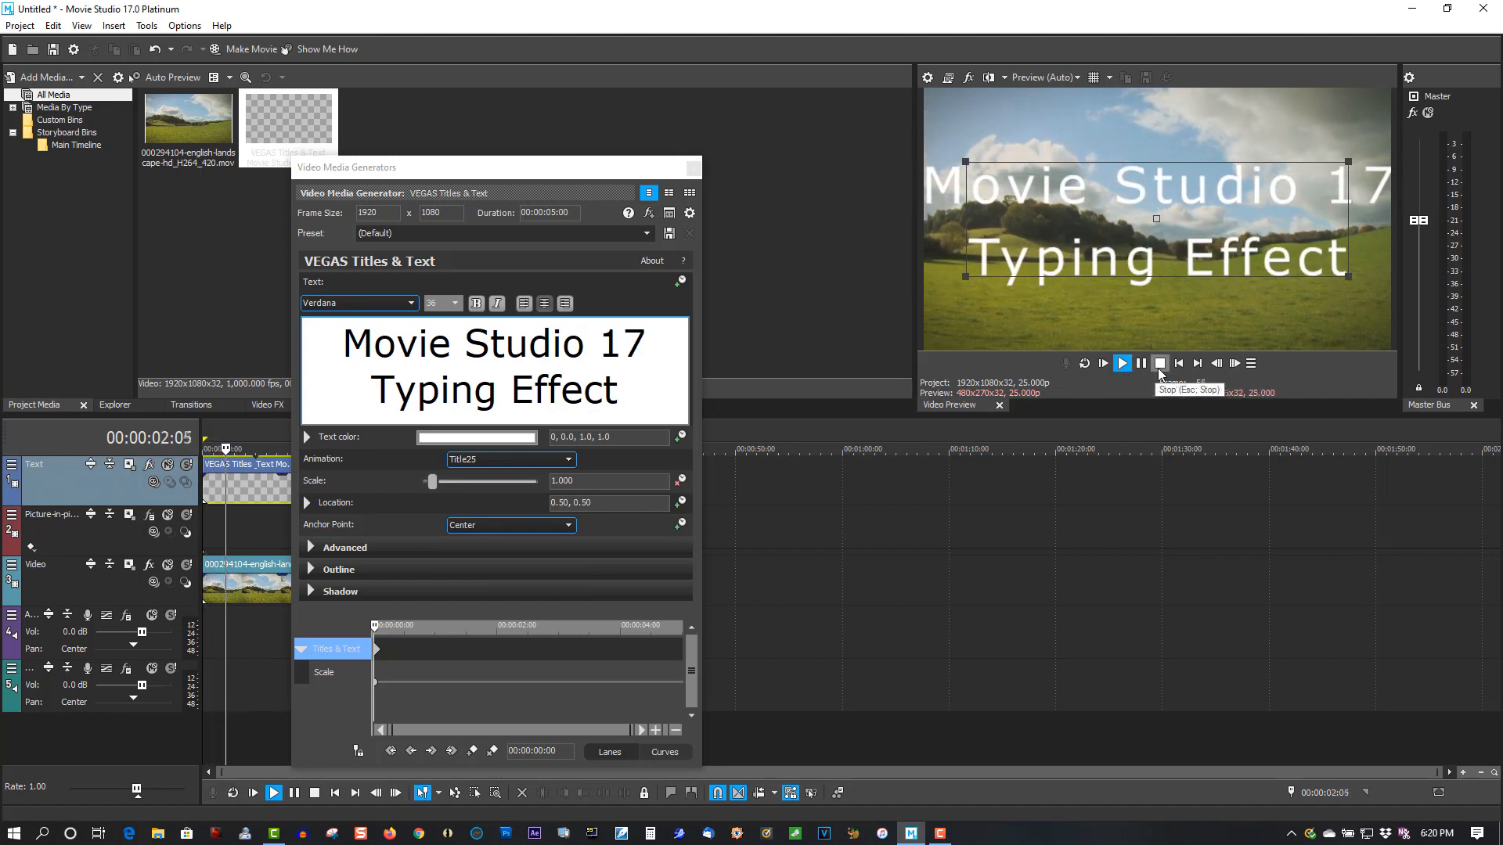
pyautogui.click(1159, 364)
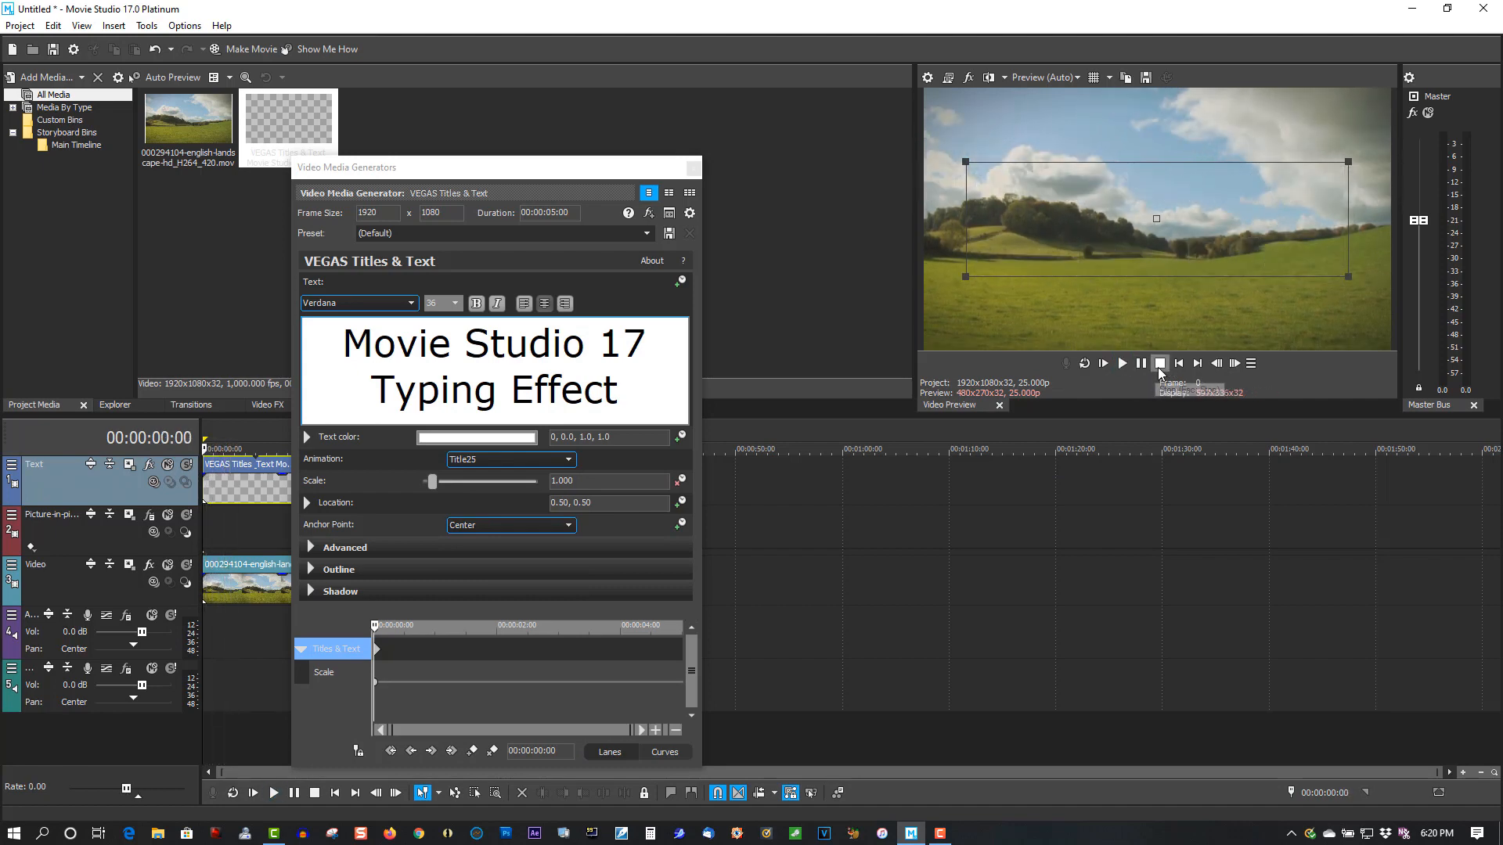
# - Set the title's animation to Title04 and, with the generator window closed, preview the full typing effect from the project start
pyautogui.click(506, 460)
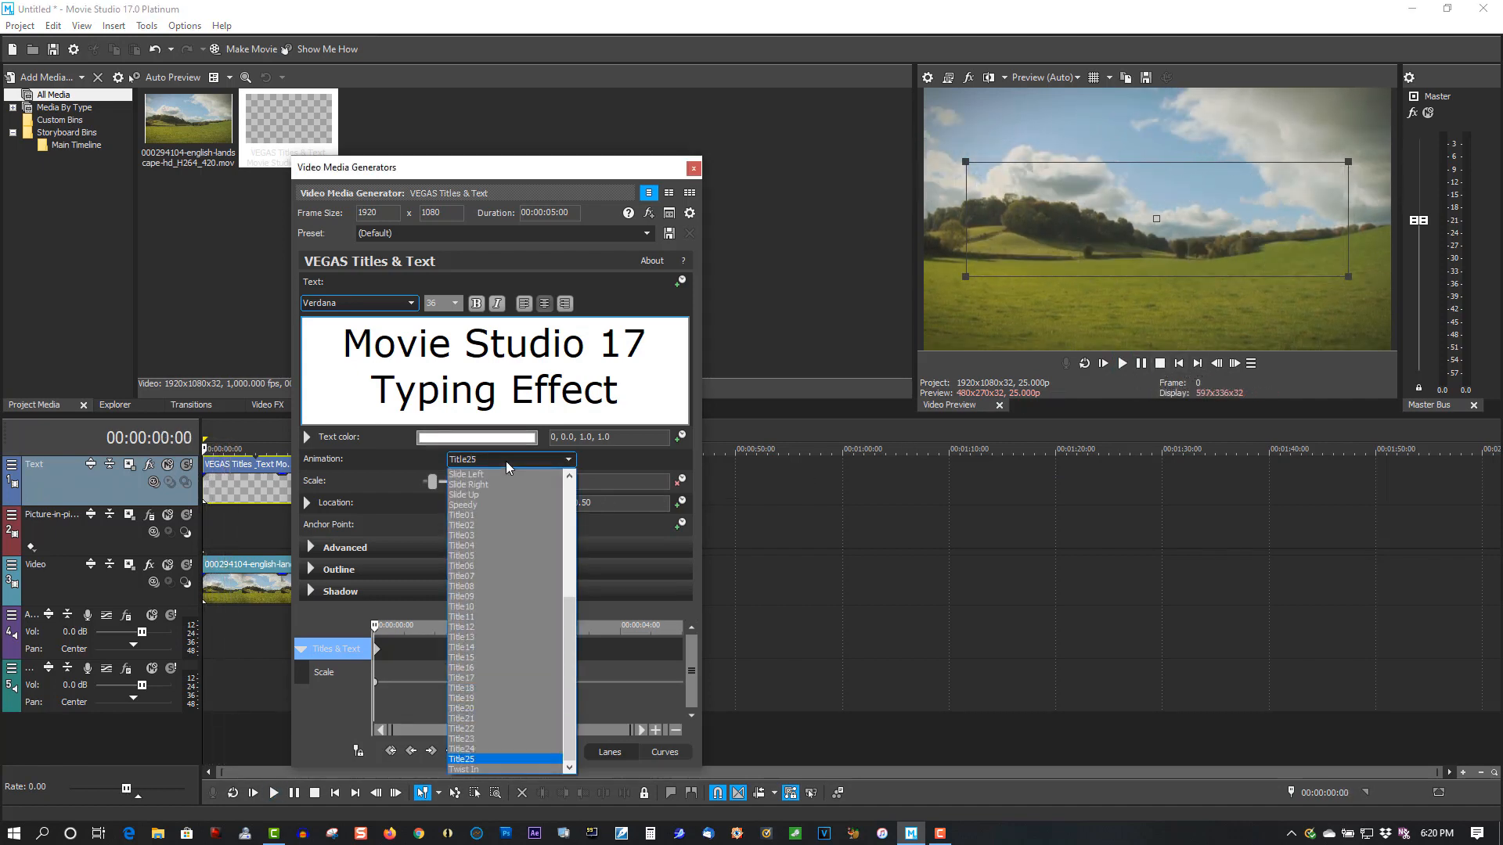
pyautogui.click(482, 545)
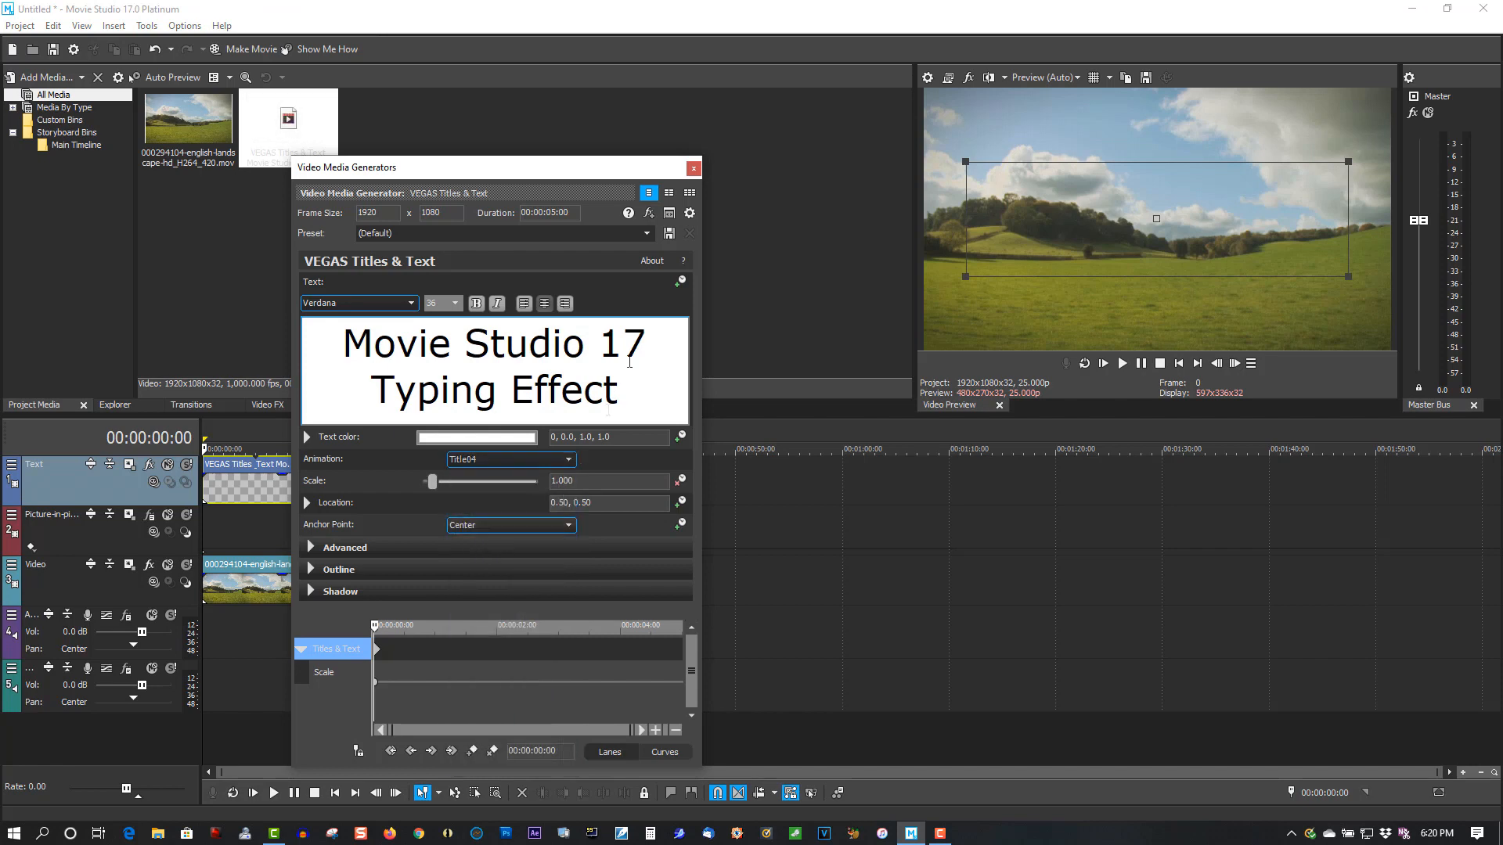
pyautogui.click(693, 169)
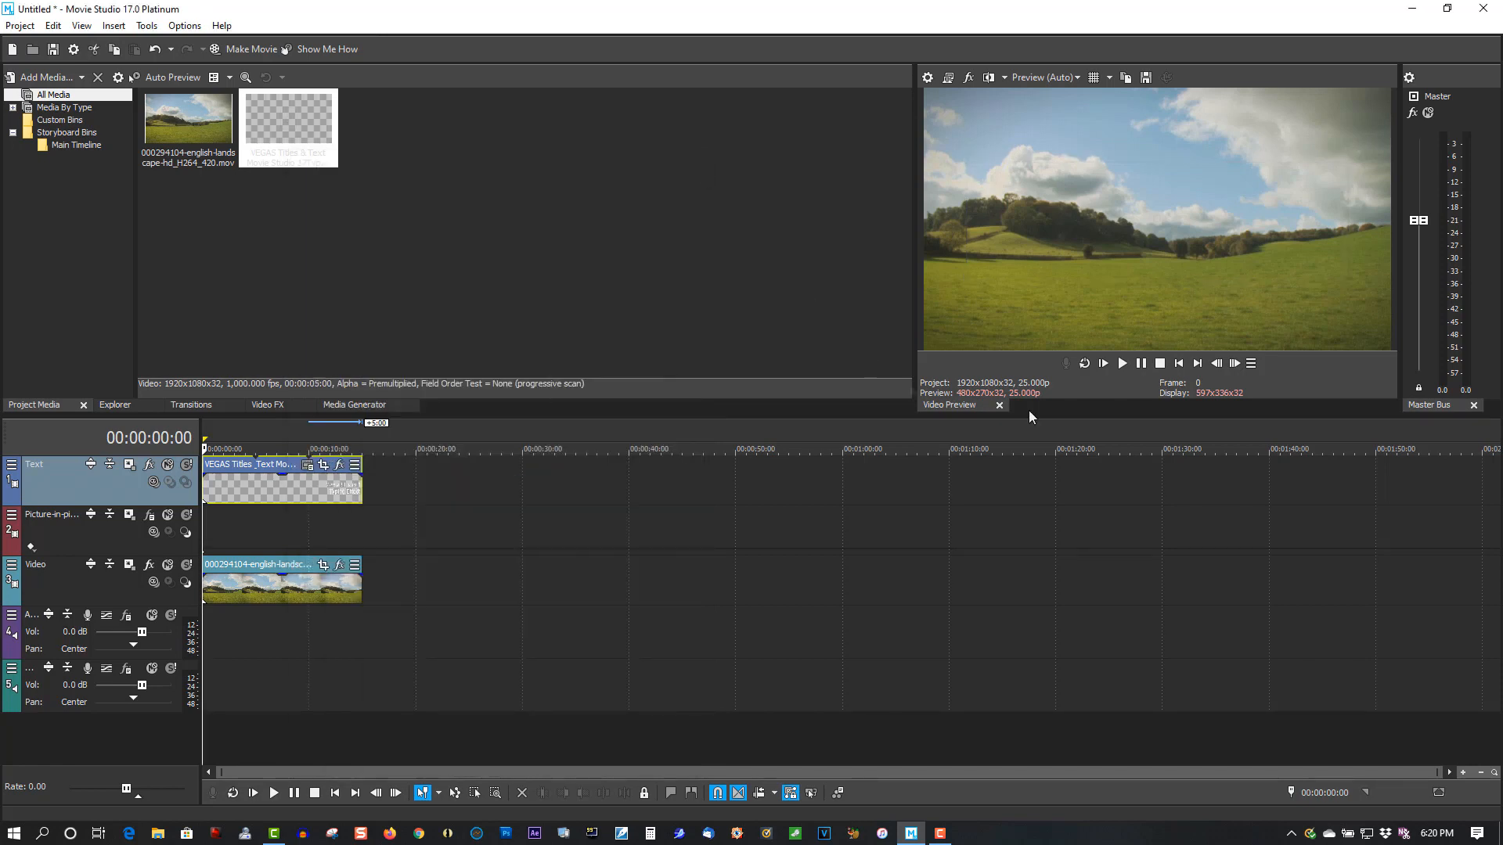
pyautogui.click(1126, 365)
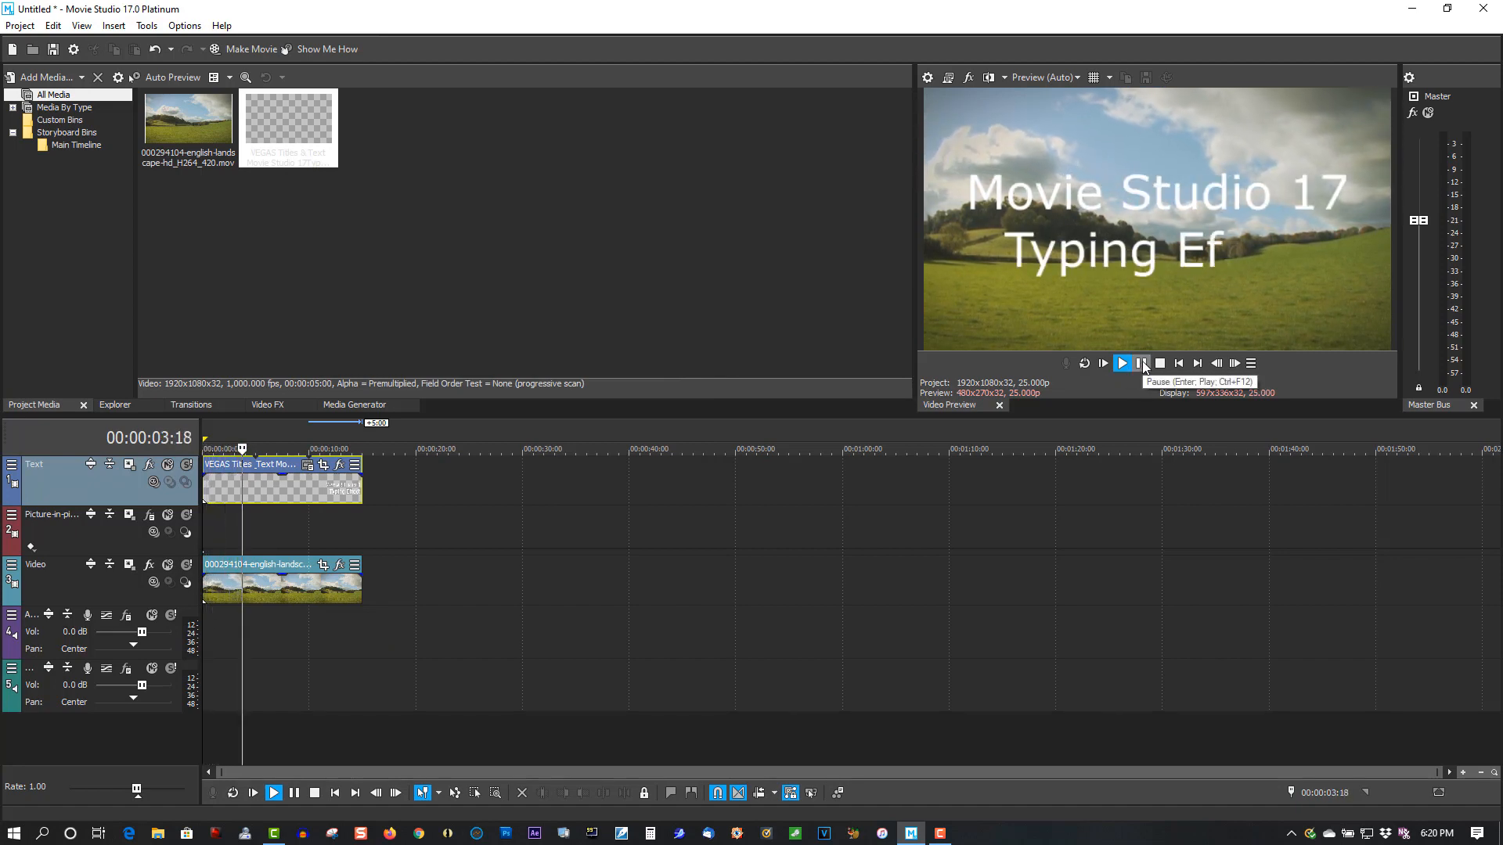
pyautogui.click(1142, 367)
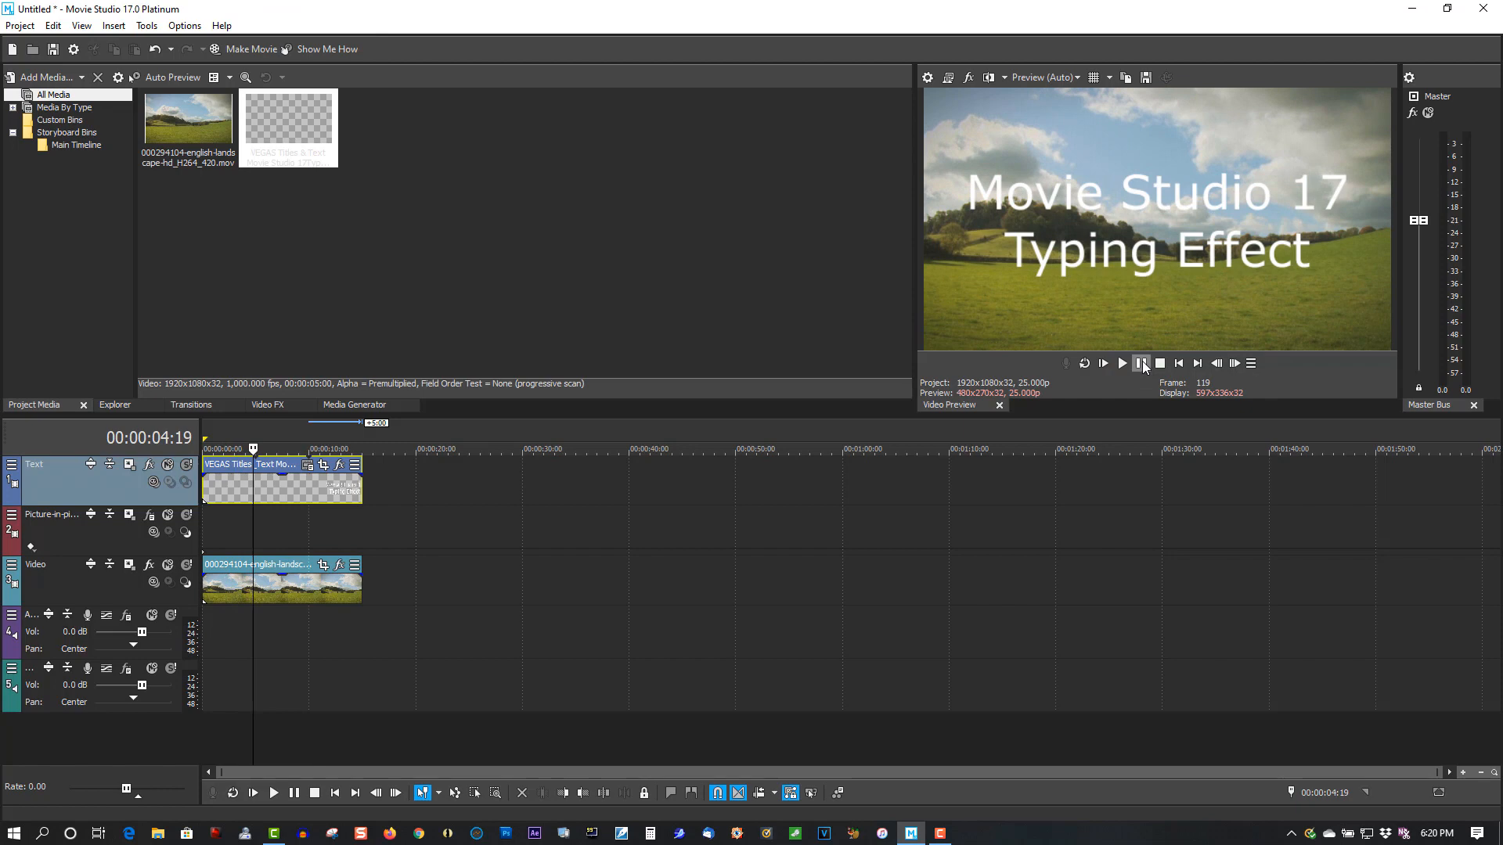